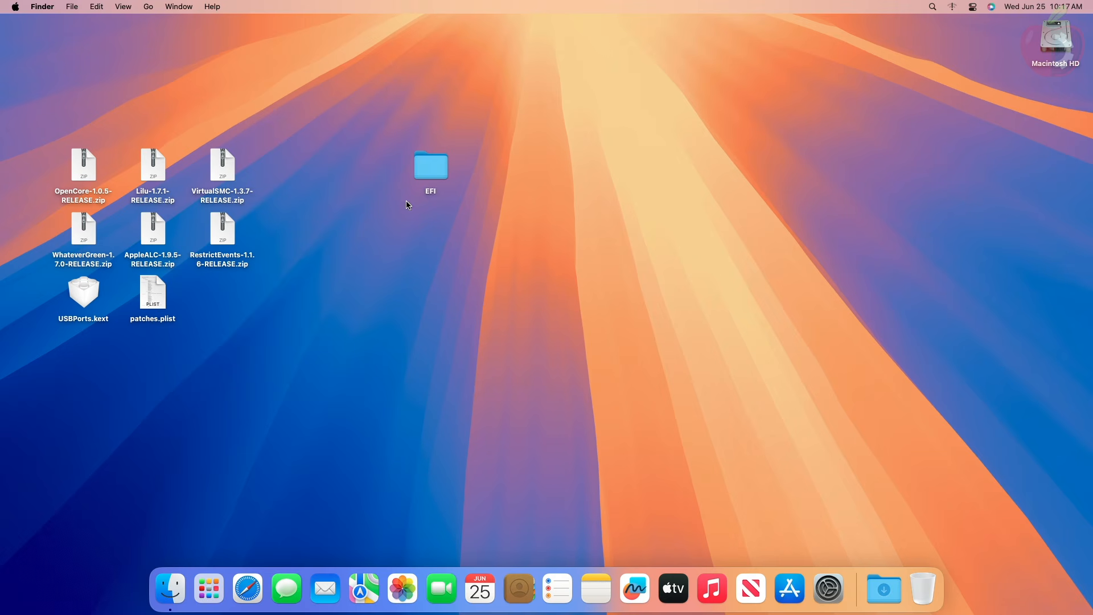
pyautogui.click(439, 155)
pyautogui.moveTo(31, 152); pyautogui.dragTo(345, 333)
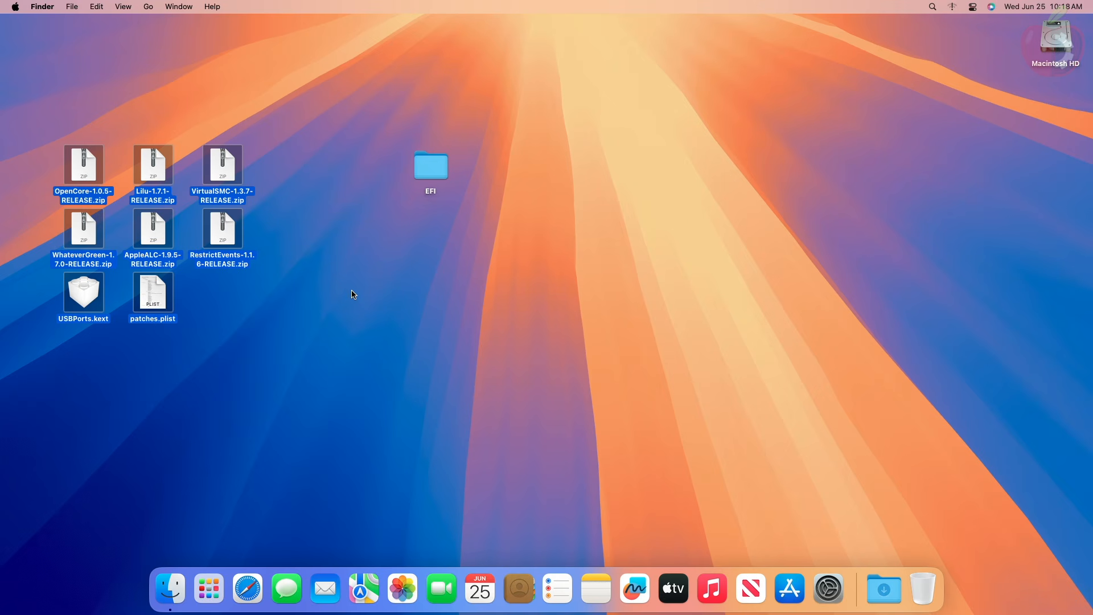
pyautogui.click(156, 293)
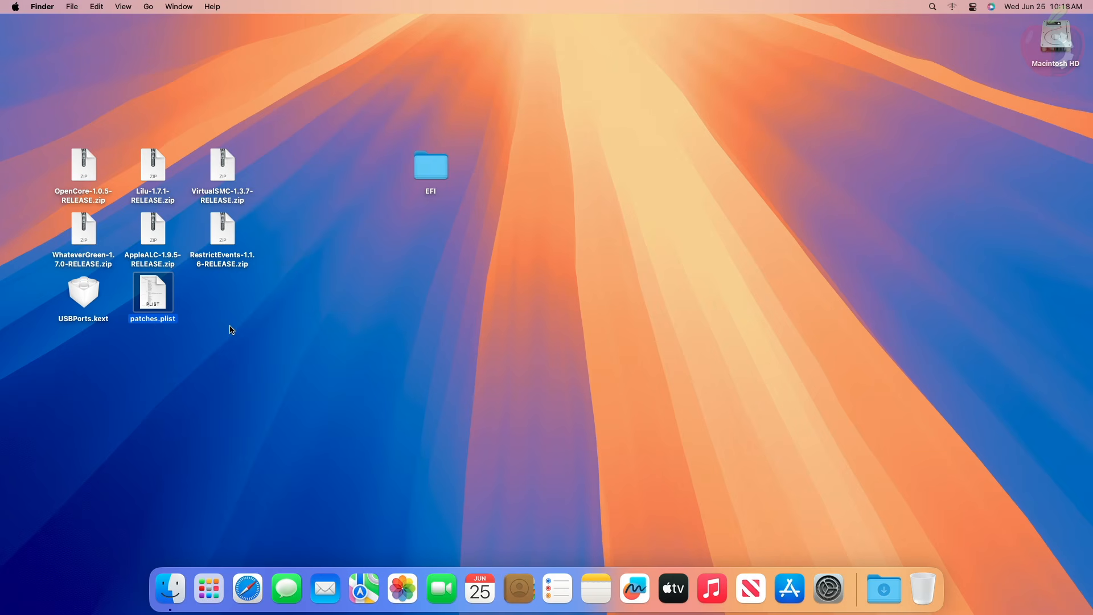
pyautogui.click(270, 323)
pyautogui.click(84, 292)
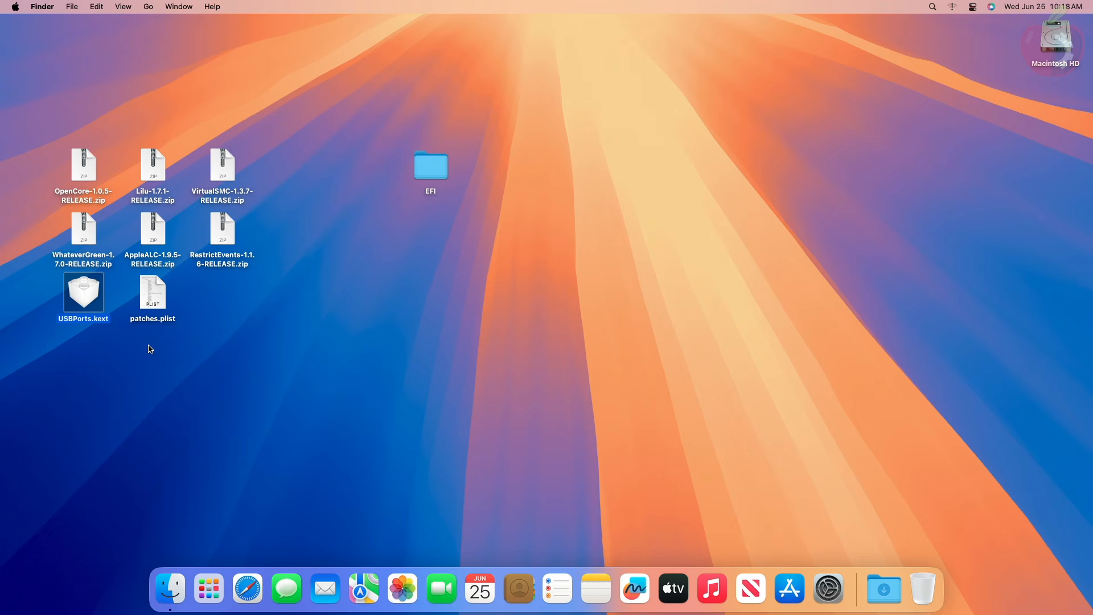
pyautogui.click(182, 284)
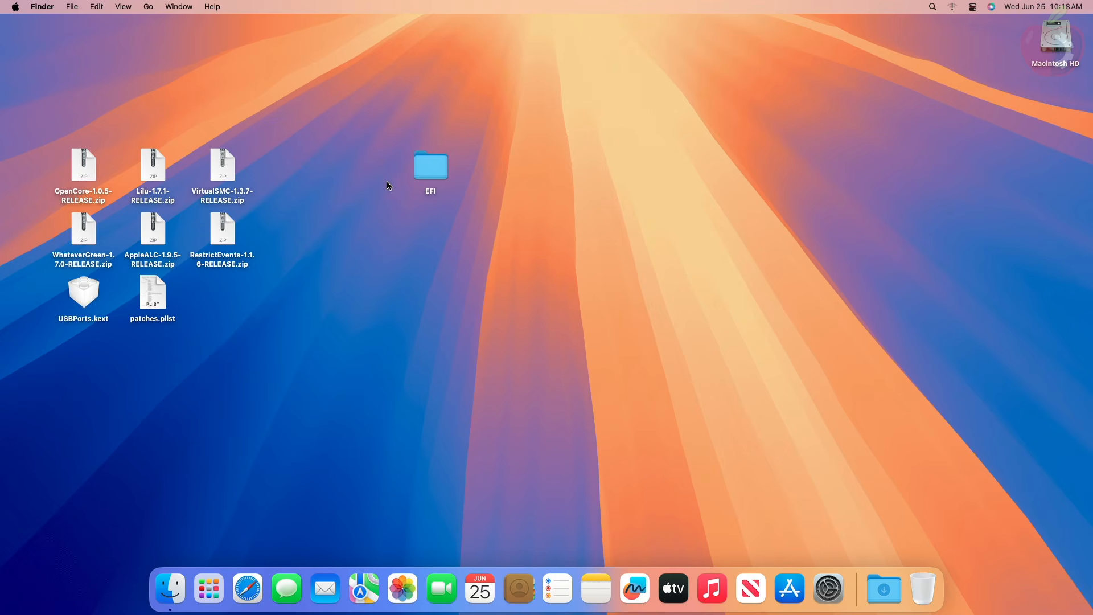
# - Open the desktop EFI folder and move its window clear of the downloaded files
pyautogui.click(443, 176)
pyautogui.doubleClick(443, 175)
pyautogui.moveTo(499, 111); pyautogui.dragTo(787, 199)
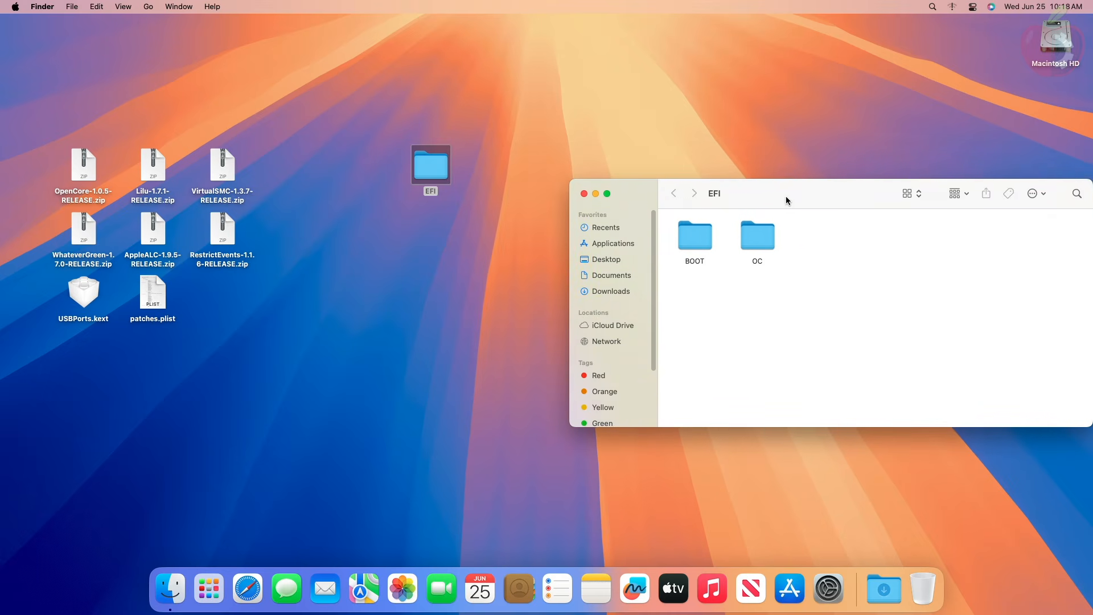
# - Extract OpenCore-1.0.5-RELEASE.zip and open the EFI folder inside its X64 folder
pyautogui.doubleClick(84, 169)
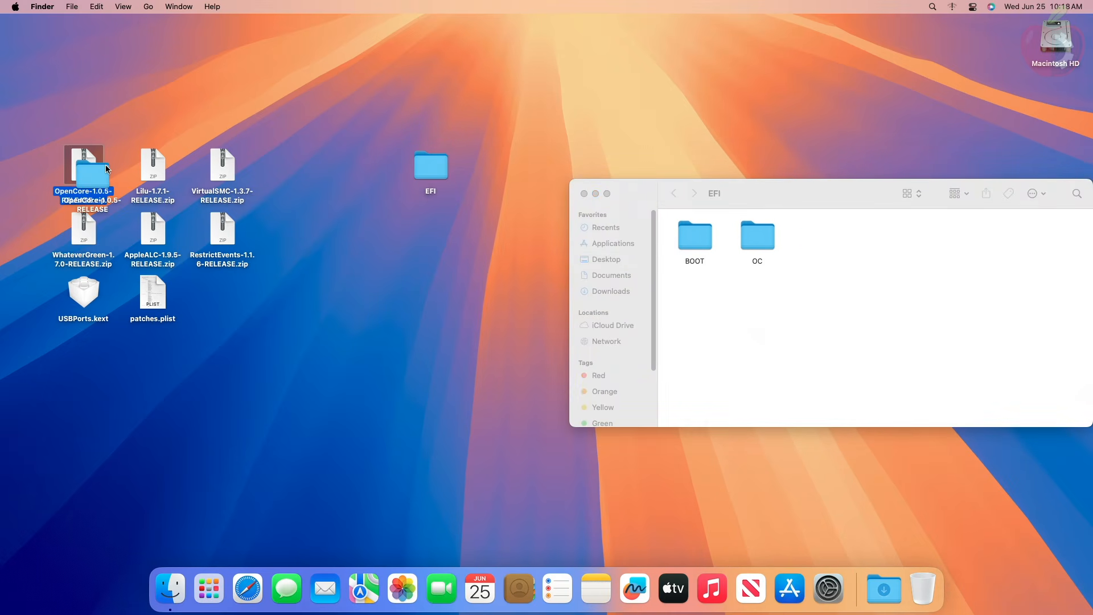
pyautogui.doubleClick(99, 174)
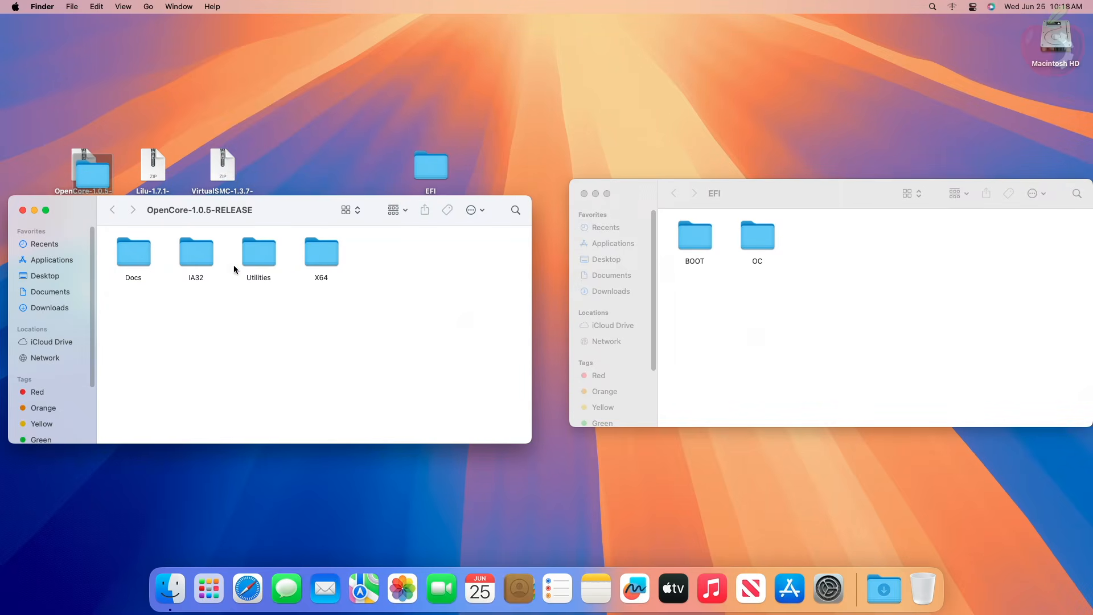
pyautogui.doubleClick(329, 251)
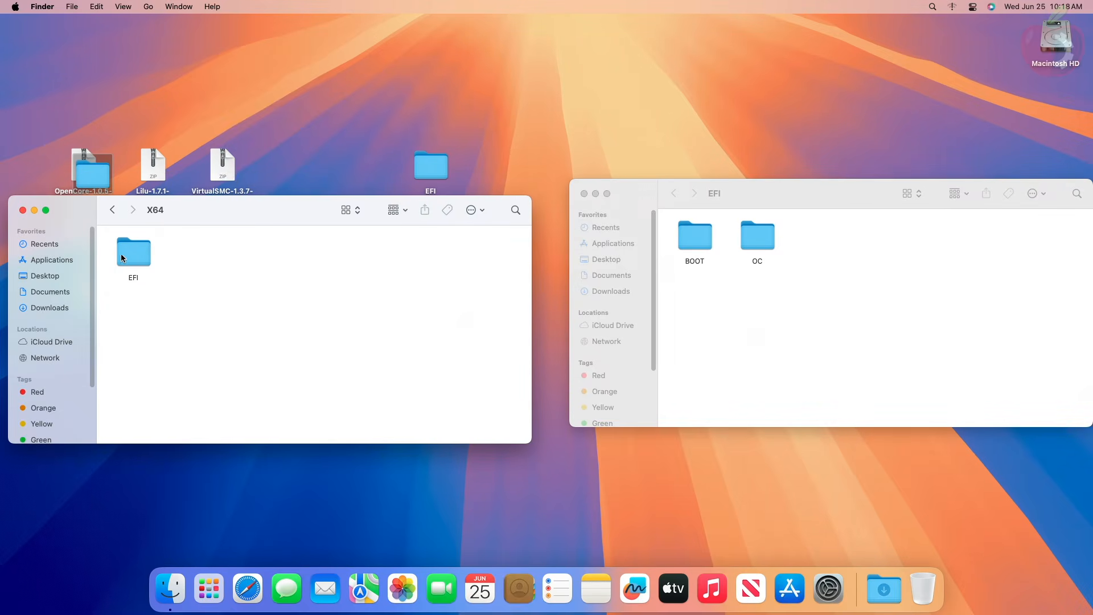
pyautogui.doubleClick(120, 253)
# - Replace the BOOT folder in the desktop EFI folder with the one from OpenCore 1.0.5 and align its icon beside OC
pyautogui.click(130, 257)
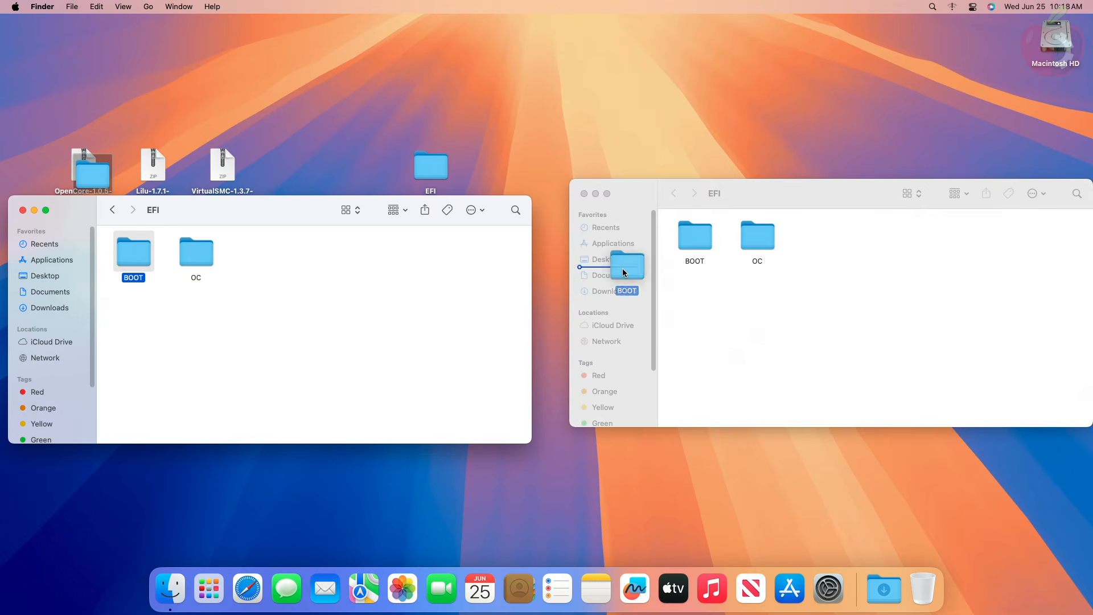
pyautogui.moveTo(700, 296); pyautogui.dragTo(700, 296)
pyautogui.click(664, 220)
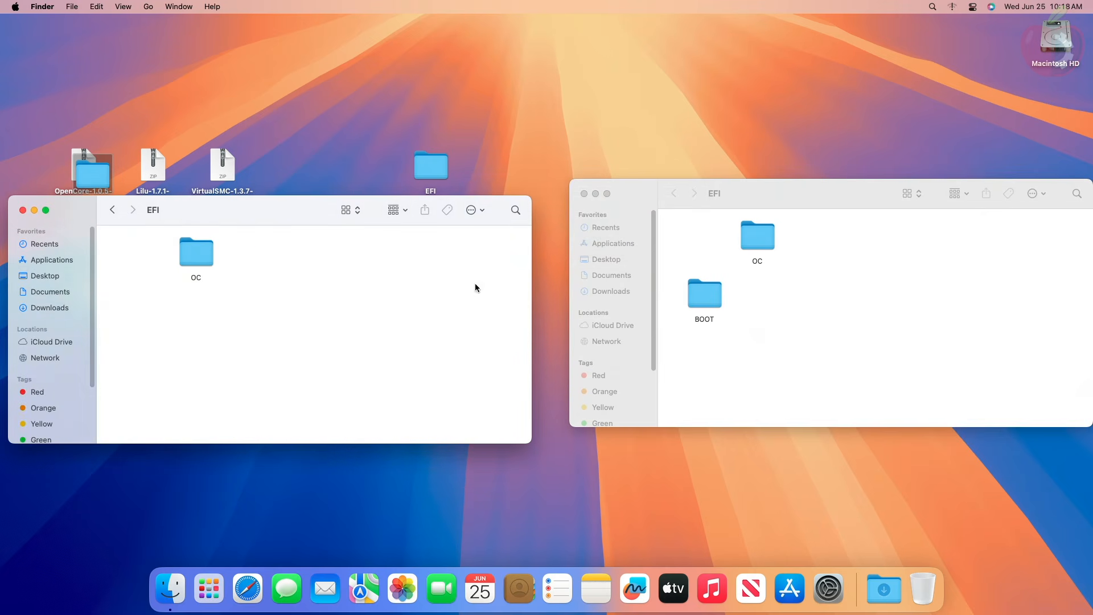
pyautogui.moveTo(705, 293); pyautogui.dragTo(681, 225)
pyautogui.rightClick(734, 295)
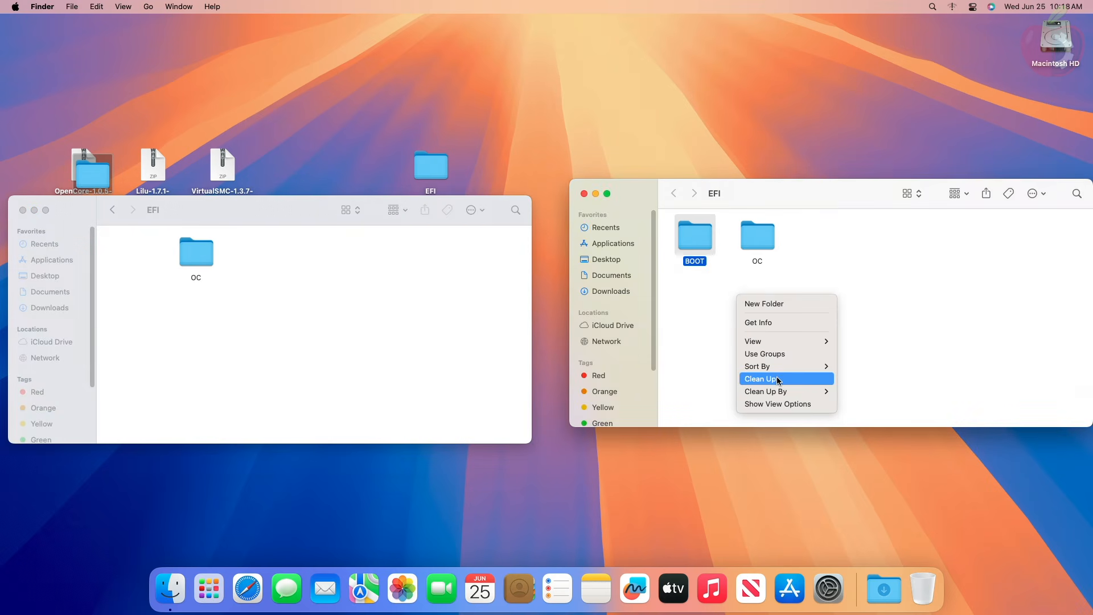
pyautogui.click(760, 379)
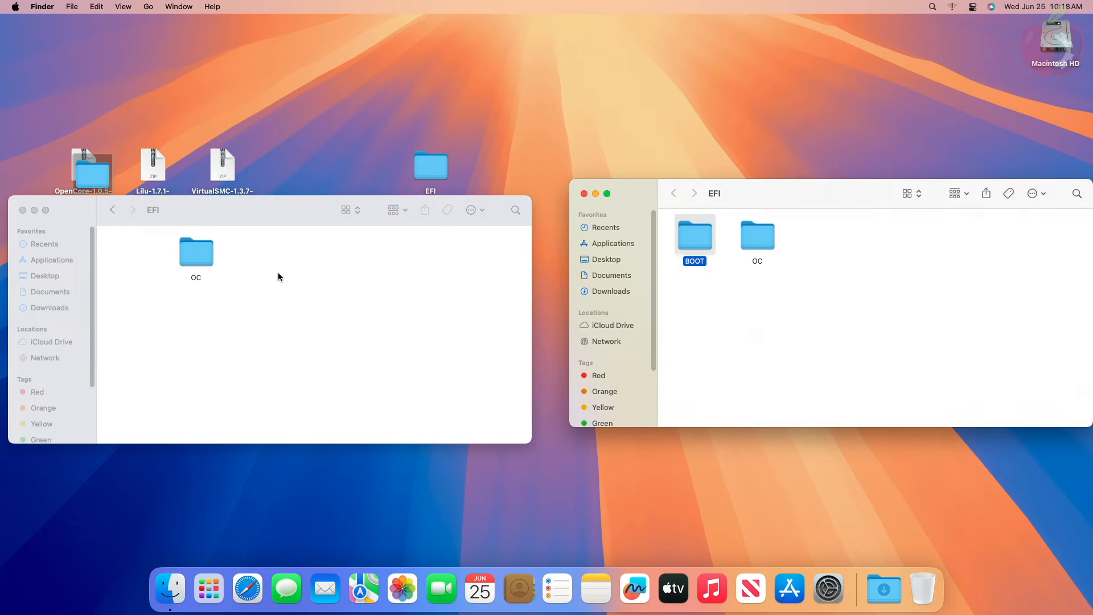
# - Open both OC folders and replace the existing OpenCore.efi with the newer one from the OpenCore 1.0.5 release
pyautogui.doubleClick(199, 256)
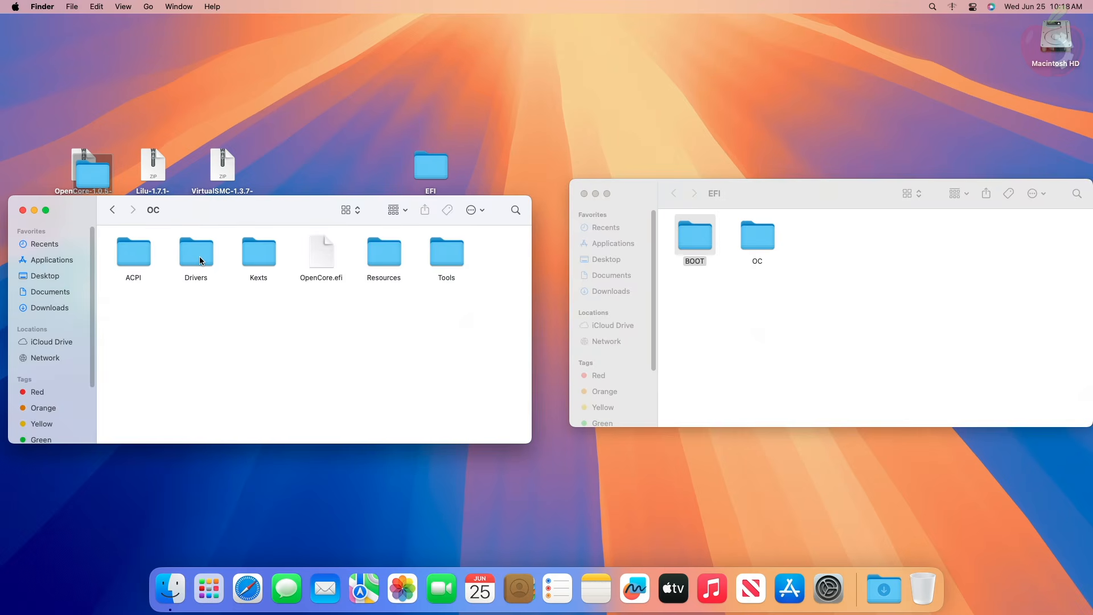
pyautogui.doubleClick(754, 233)
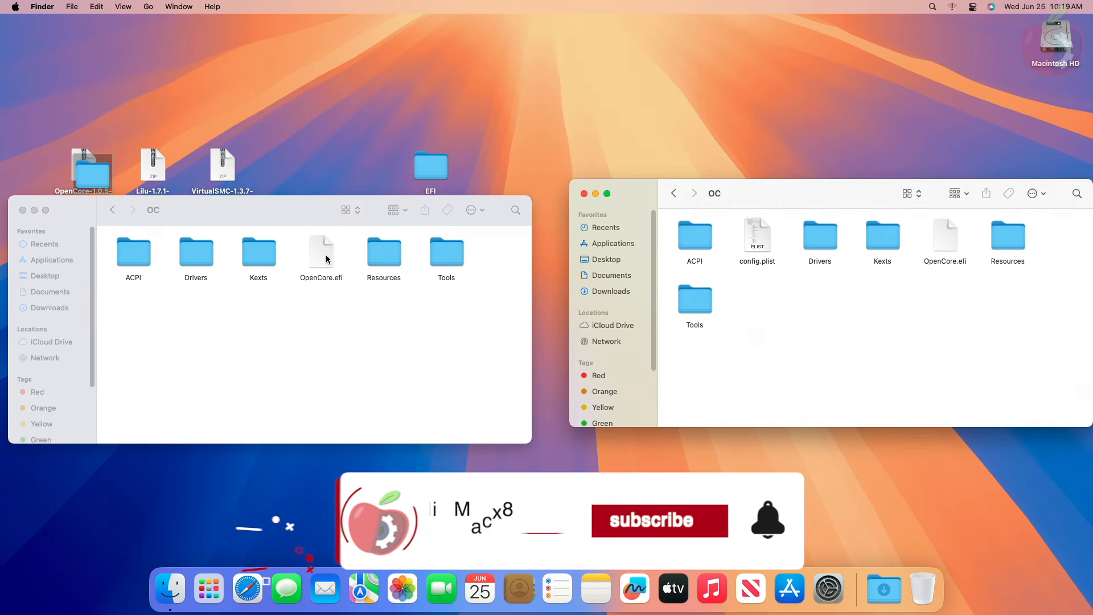
pyautogui.moveTo(323, 257); pyautogui.dragTo(786, 282)
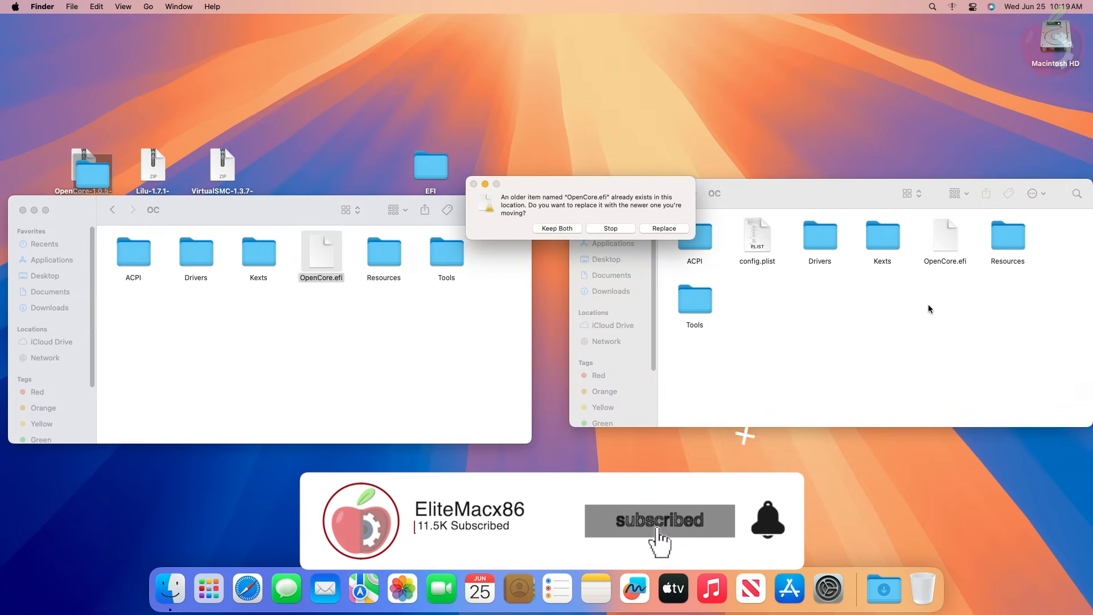
pyautogui.click(665, 229)
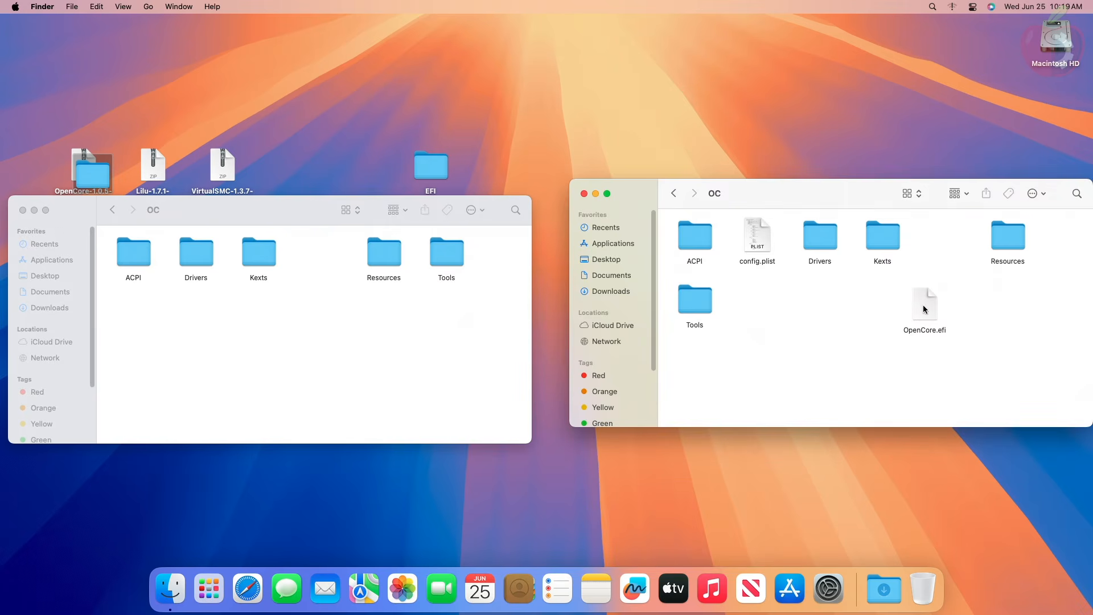
pyautogui.moveTo(923, 305); pyautogui.dragTo(938, 244)
# - Replace the existing Resources and Tools folders in the desktop EFI's OC folder with those from the OpenCore 1.0.5 release
pyautogui.doubleClick(1013, 242)
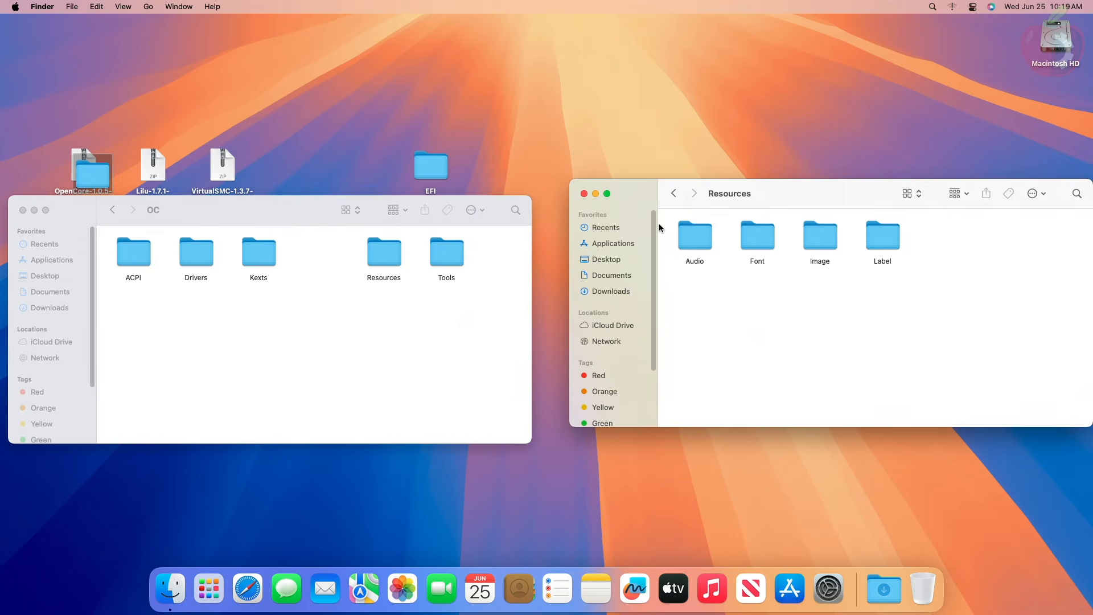
pyautogui.click(678, 198)
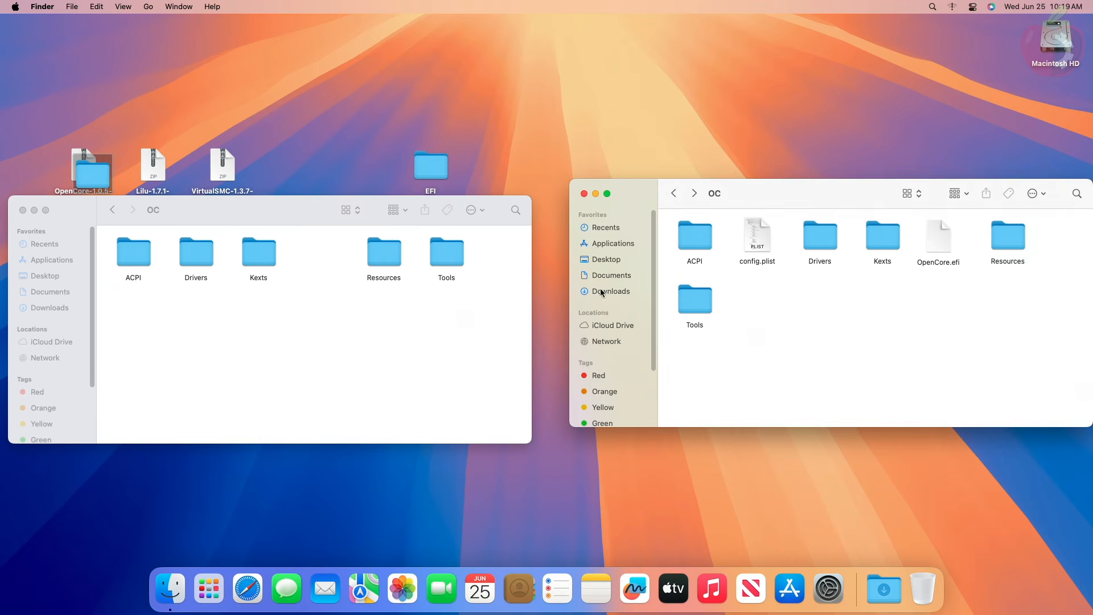
pyautogui.moveTo(369, 315); pyautogui.dragTo(923, 318)
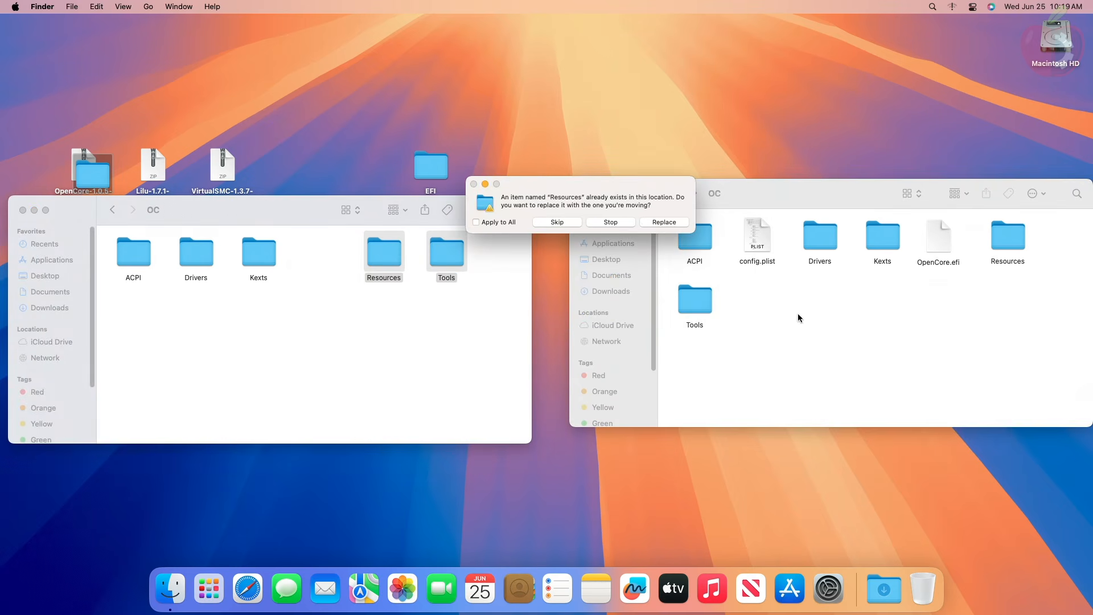
pyautogui.click(672, 223)
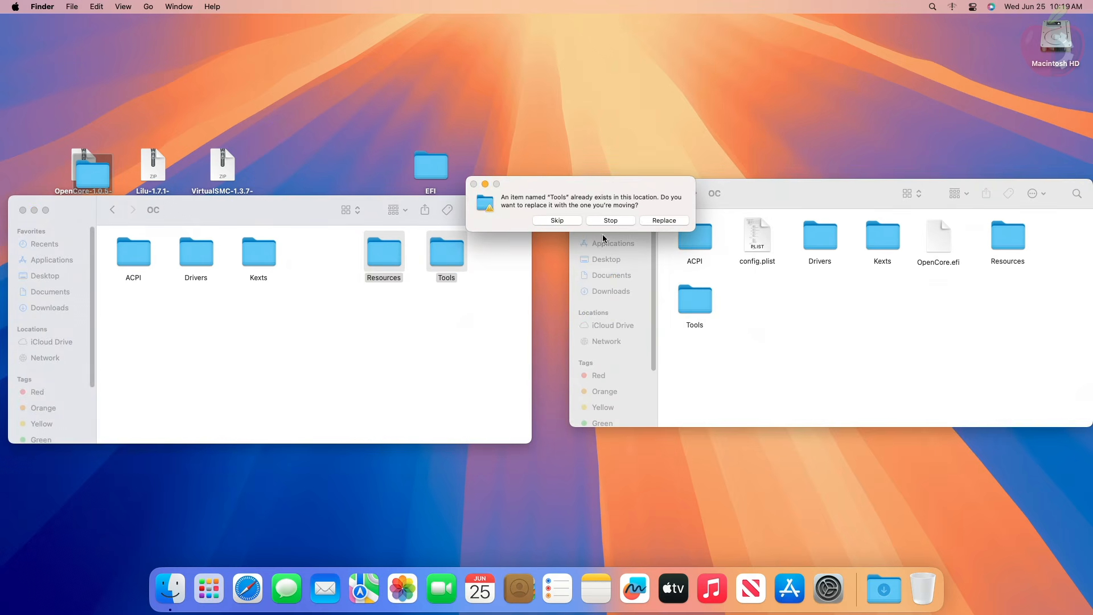
pyautogui.click(670, 220)
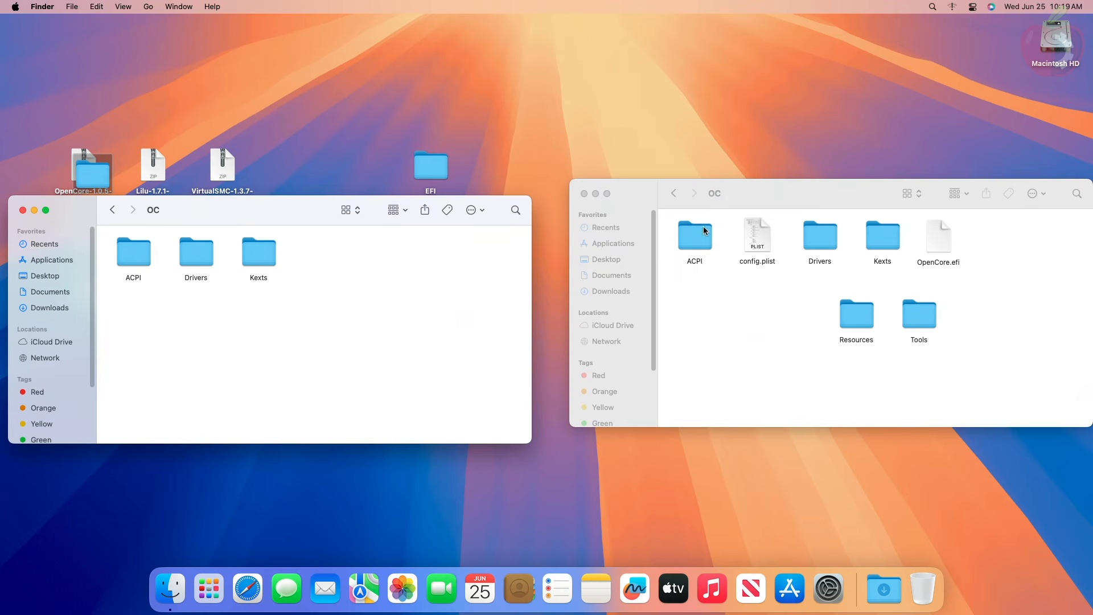
# - Move the new Resources and Tools folders up beside OpenCore.efi and clean up the OC folder's icons
pyautogui.moveTo(821, 318); pyautogui.dragTo(957, 326)
pyautogui.moveTo(864, 314); pyautogui.dragTo(990, 235)
pyautogui.rightClick(771, 310)
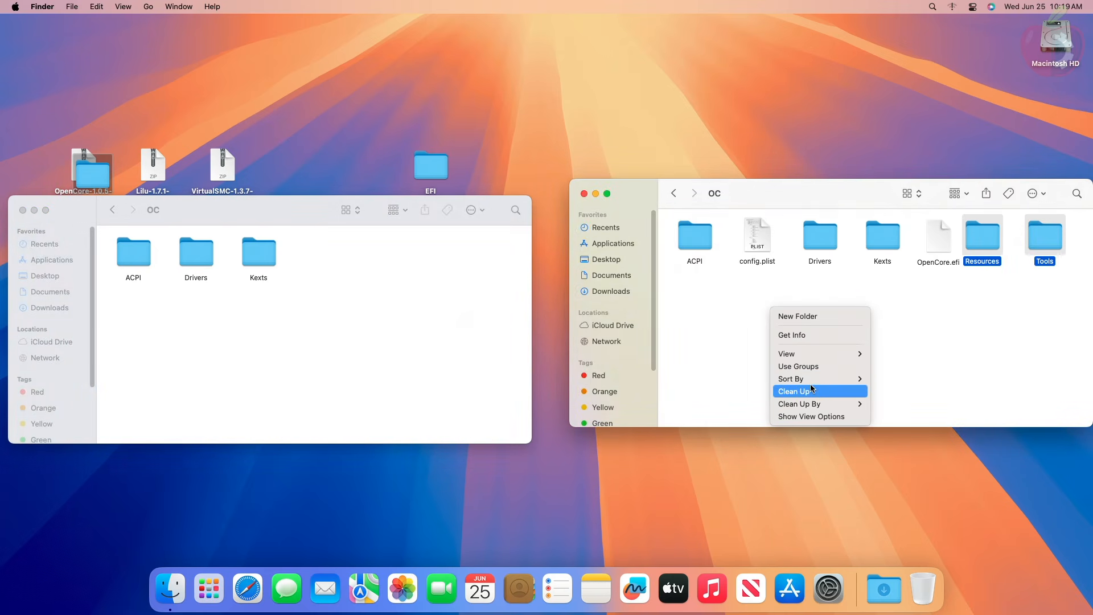
pyautogui.click(789, 388)
# - Replace AudioDxe.efi, OpenCanopy.efi, OpenRuntime.efi and ResetNvramEntry.efi in the desktop EFI's Drivers folder with the OpenCore 1.0.5 versions, applying the replacement to all
pyautogui.doubleClick(820, 237)
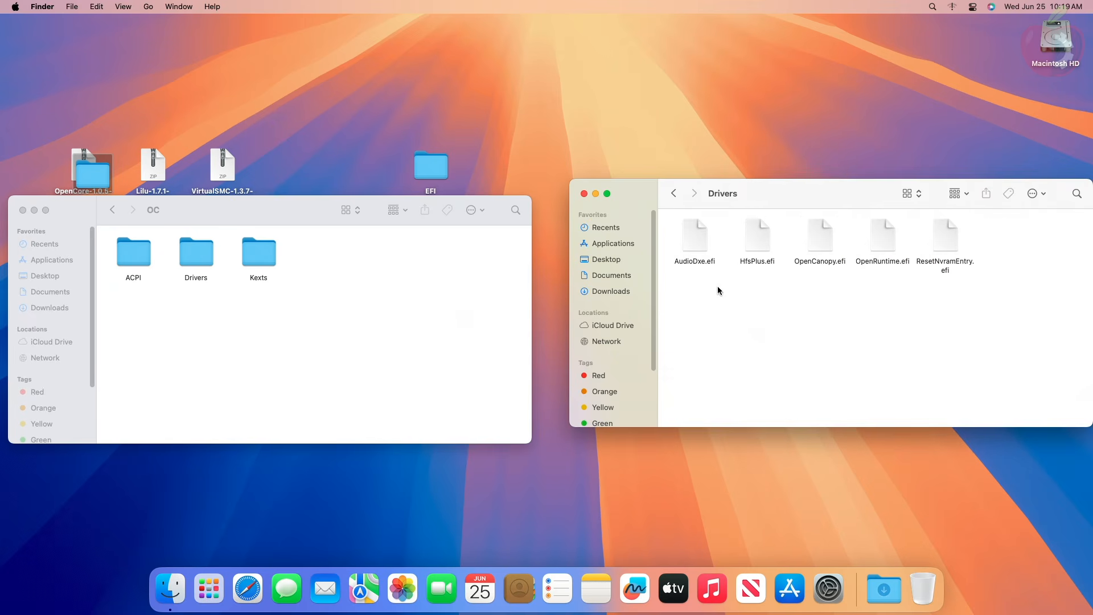
pyautogui.doubleClick(208, 254)
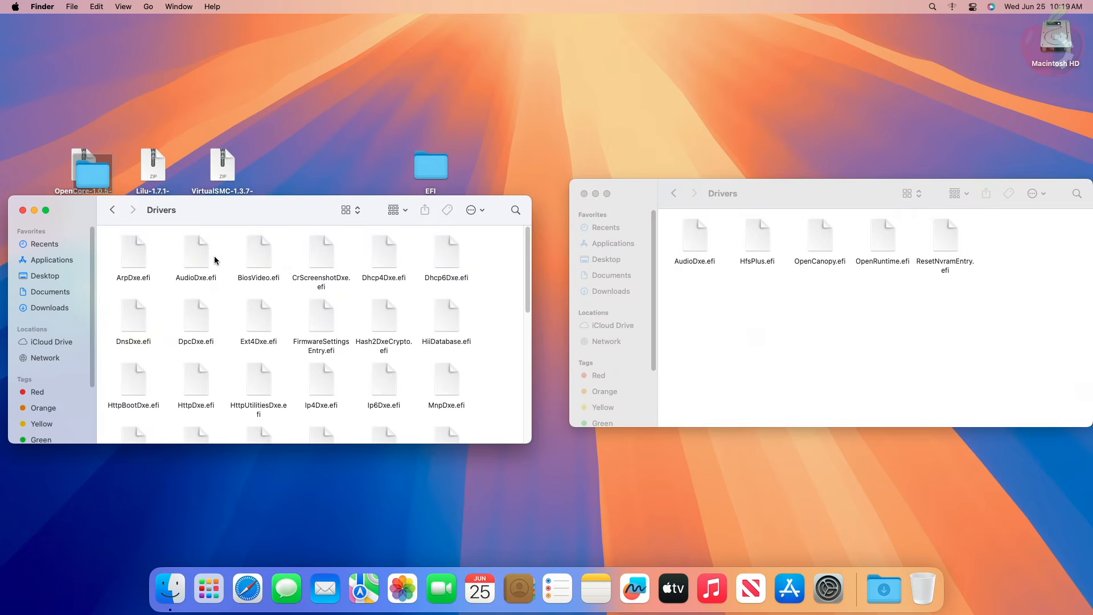
pyautogui.click(194, 263)
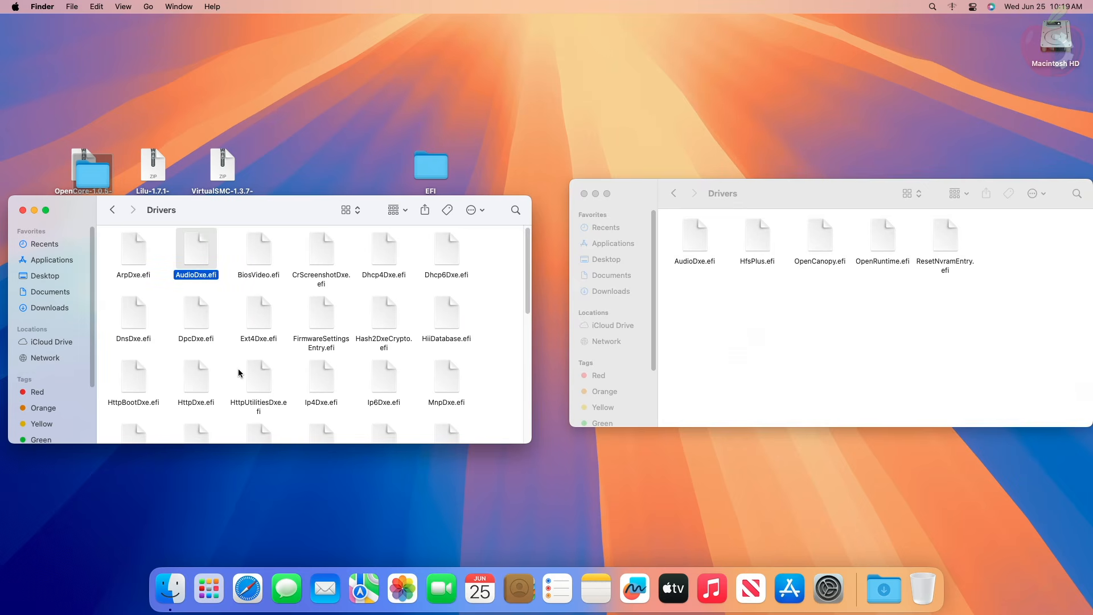
pyautogui.scroll(-2, 238, 372)
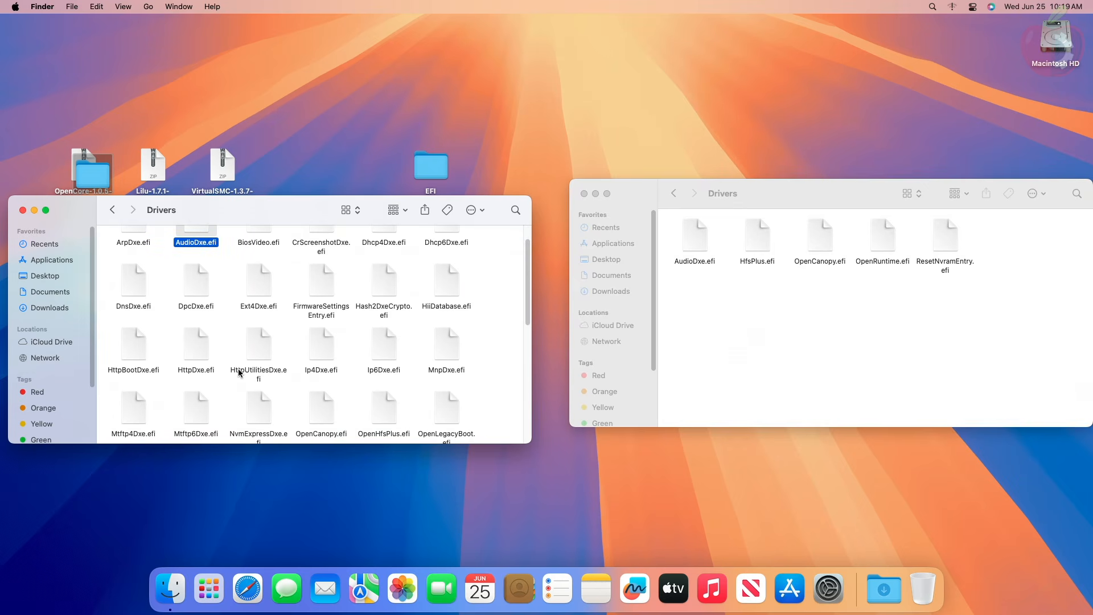
pyautogui.keyDown('super'); pyautogui.click(325, 380); pyautogui.keyUp('super')
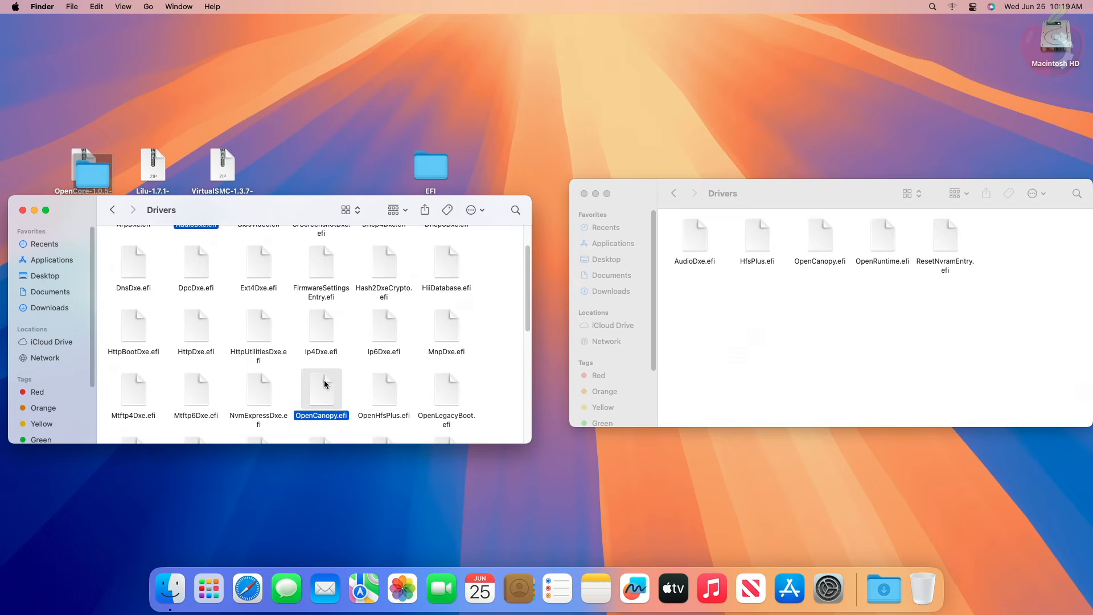
pyautogui.scroll(-1, 296, 388)
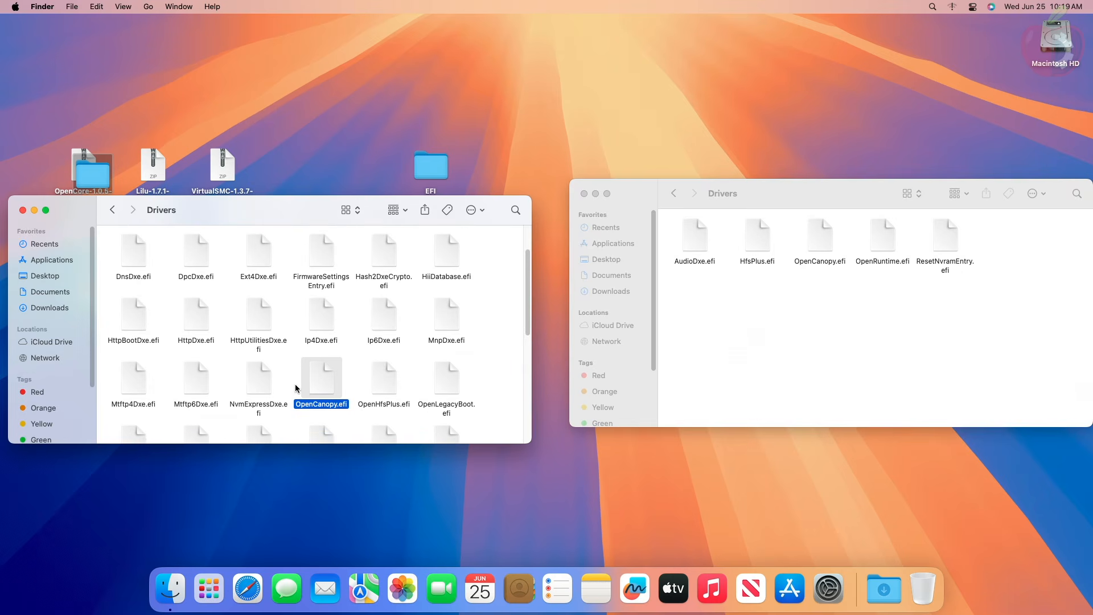
pyautogui.scroll(-2, 301, 386)
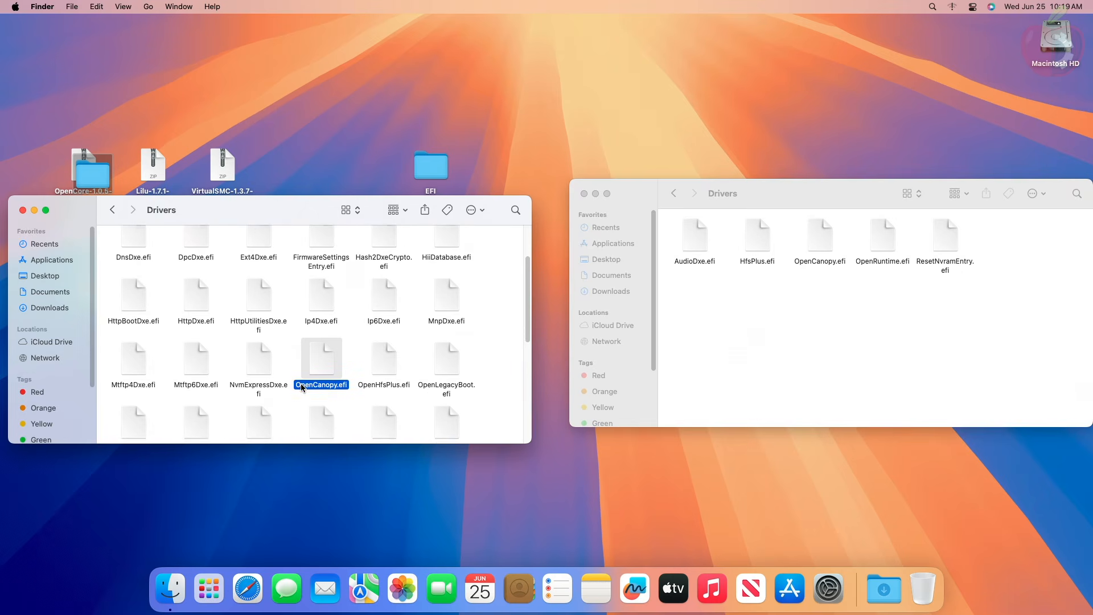
pyautogui.scroll(-3, 312, 385)
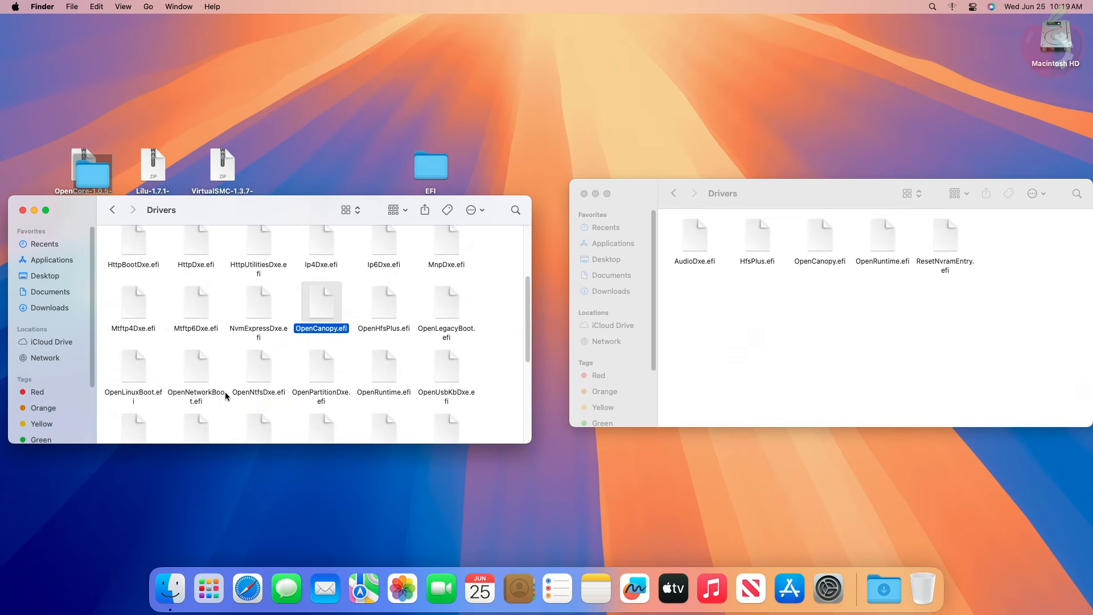
pyautogui.scroll(-2, 279, 389)
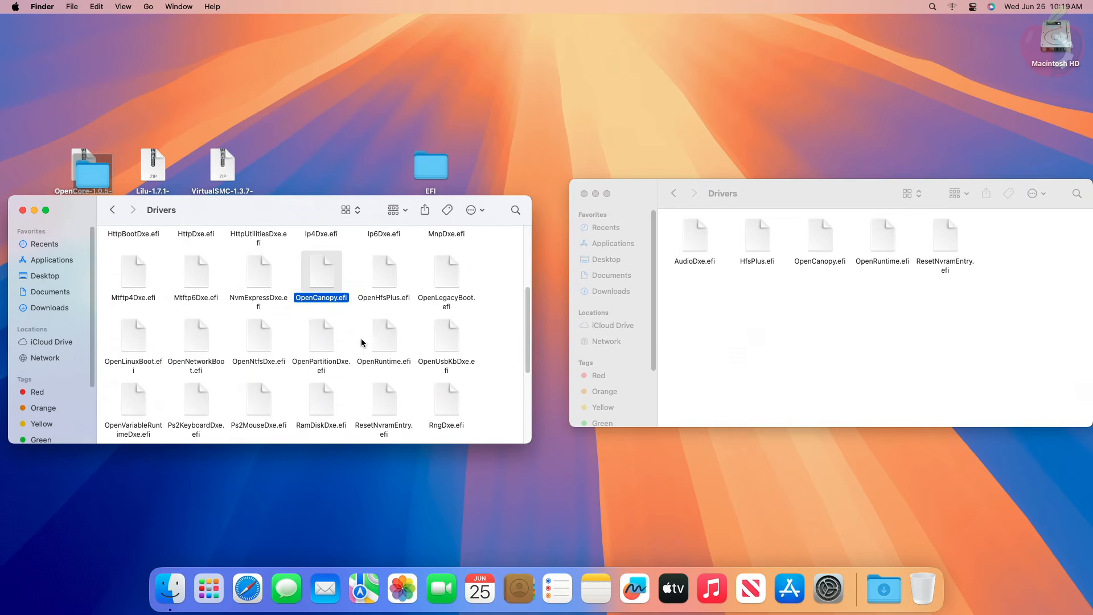
pyautogui.keyDown('super'); pyautogui.click(380, 332); pyautogui.keyUp('super')
pyautogui.scroll(-8, 281, 364)
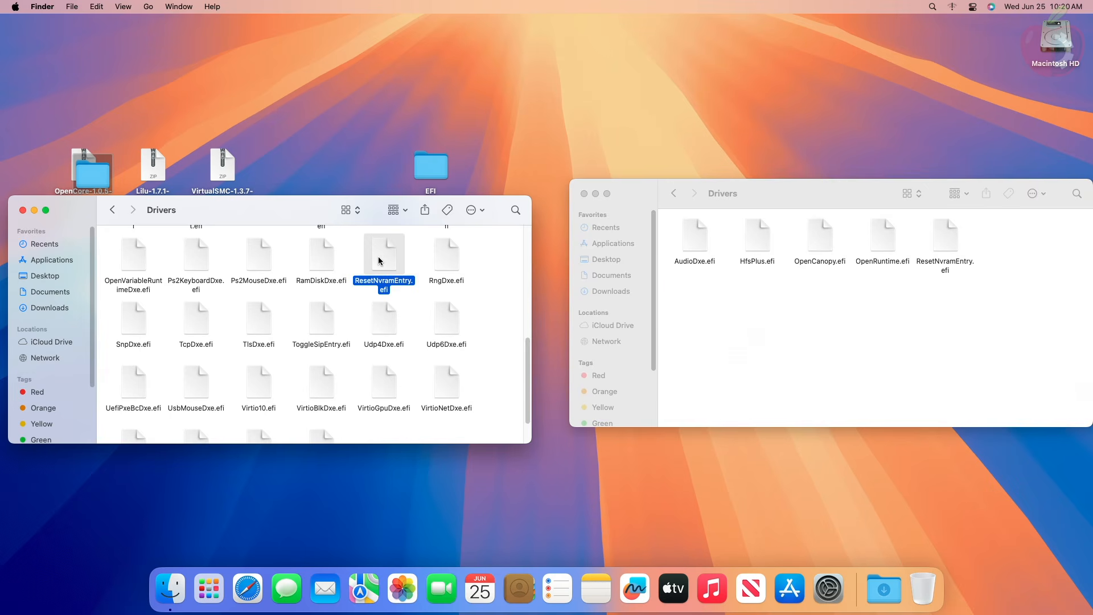
pyautogui.moveTo(380, 261); pyautogui.dragTo(788, 340)
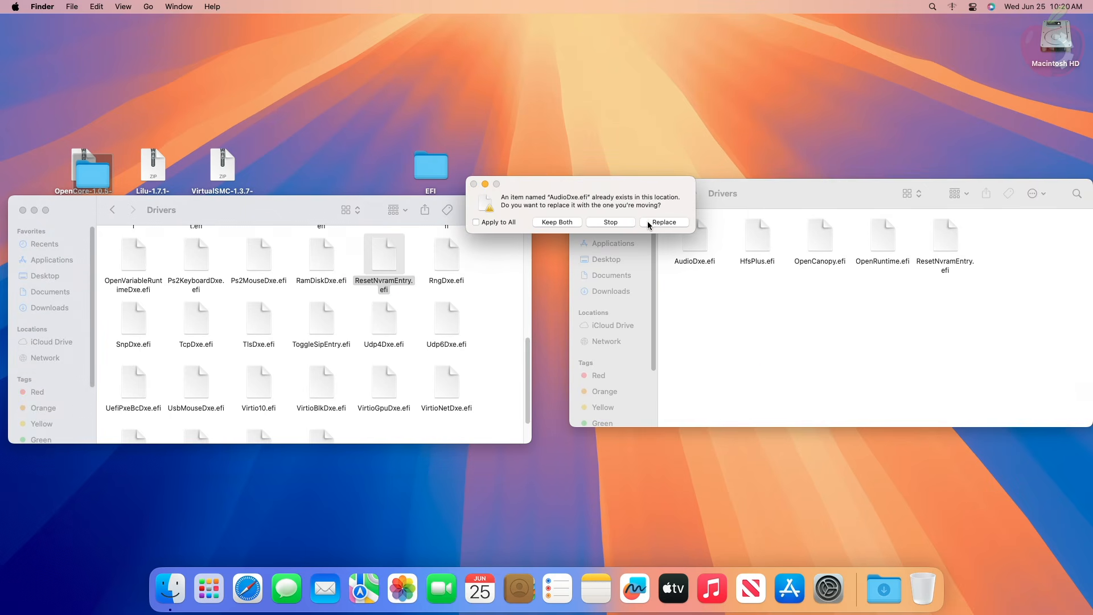
pyautogui.click(476, 222)
pyautogui.click(653, 222)
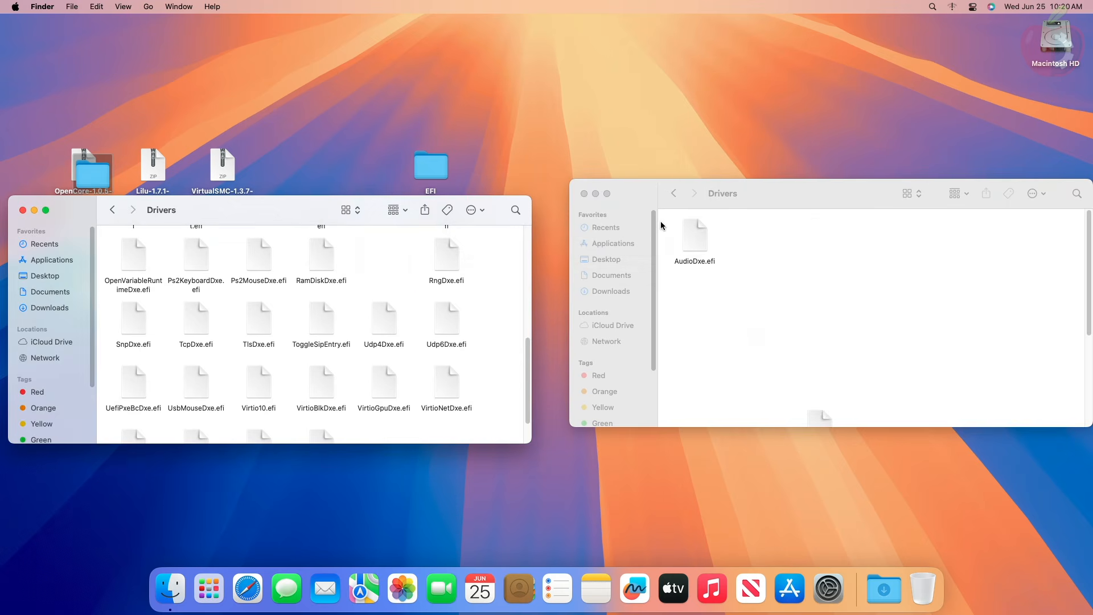
# - Arrange the desktop EFI's Drivers and OC folders by name, and close the OpenCore release's Drivers window
pyautogui.rightClick(744, 262)
pyautogui.moveTo(808, 356)
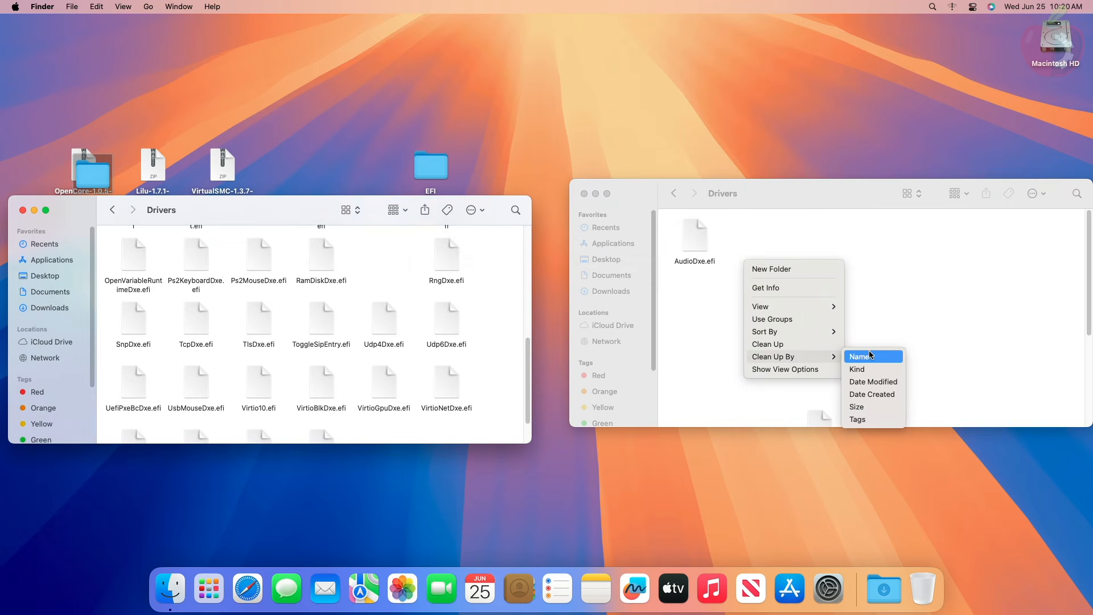
pyautogui.click(870, 356)
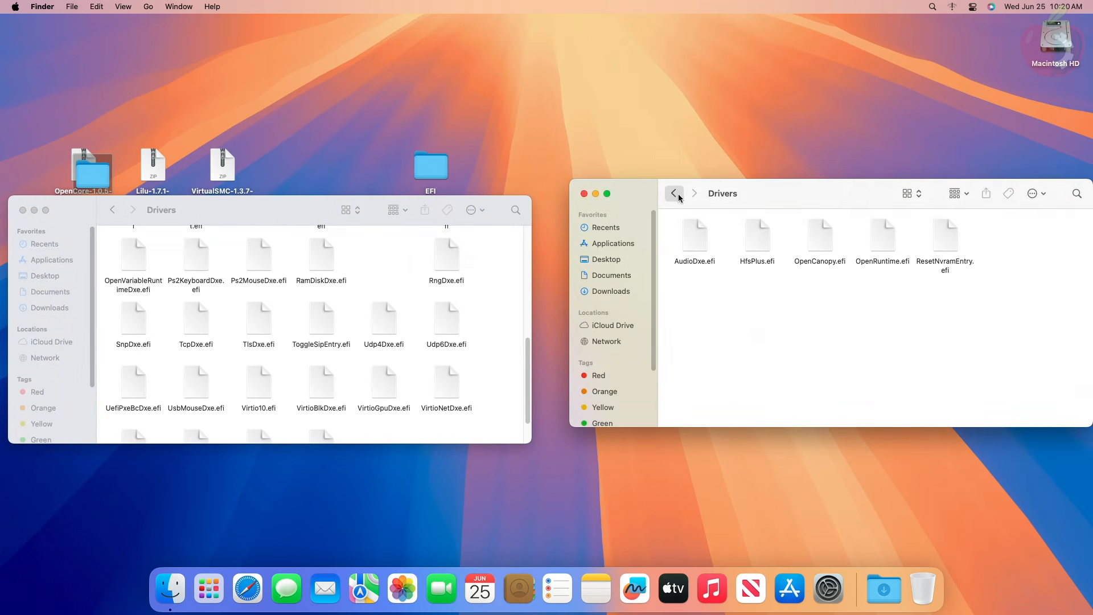
pyautogui.click(675, 194)
pyautogui.rightClick(792, 299)
pyautogui.moveTo(872, 393)
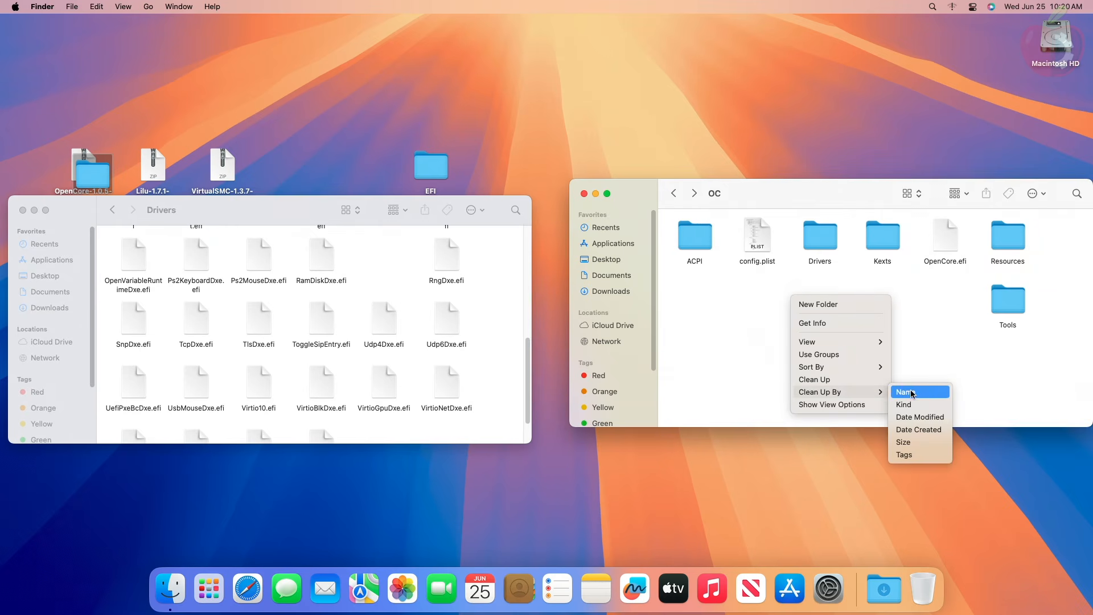
pyautogui.click(911, 393)
pyautogui.click(23, 211)
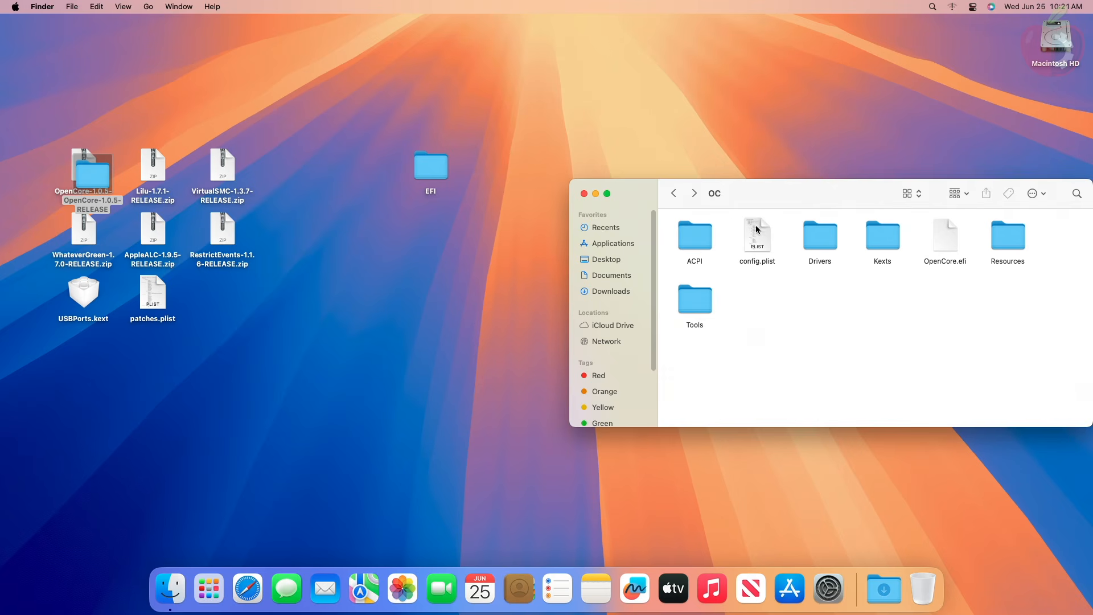
# - Extract Lilu-1.7.1-RELEASE.zip and replace Lilu.kext in the EFI's Kexts folder with the extracted version
pyautogui.doubleClick(882, 236)
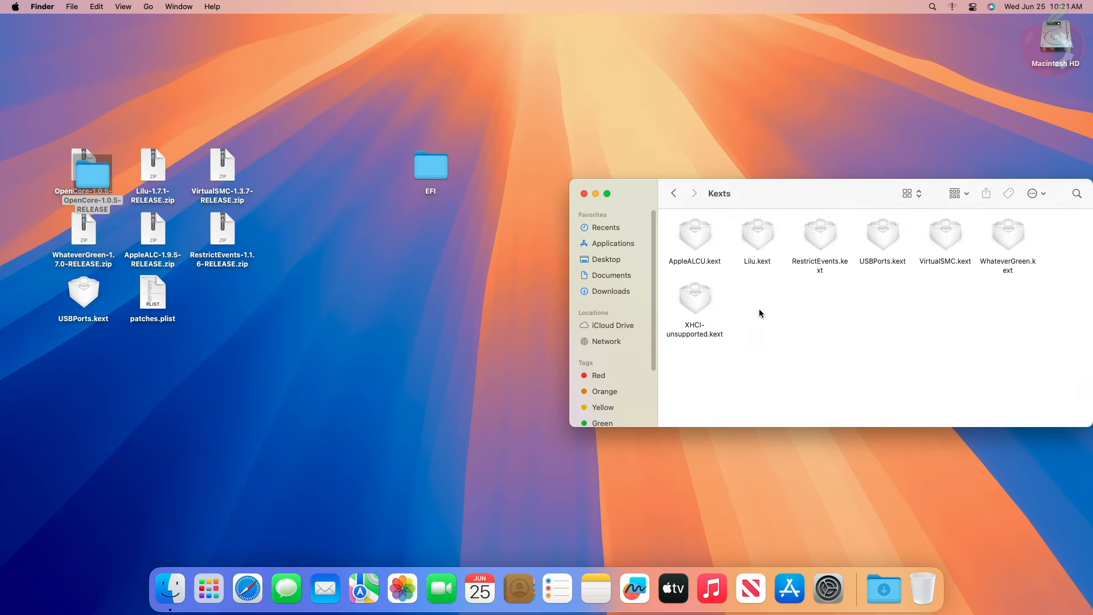
pyautogui.doubleClick(145, 156)
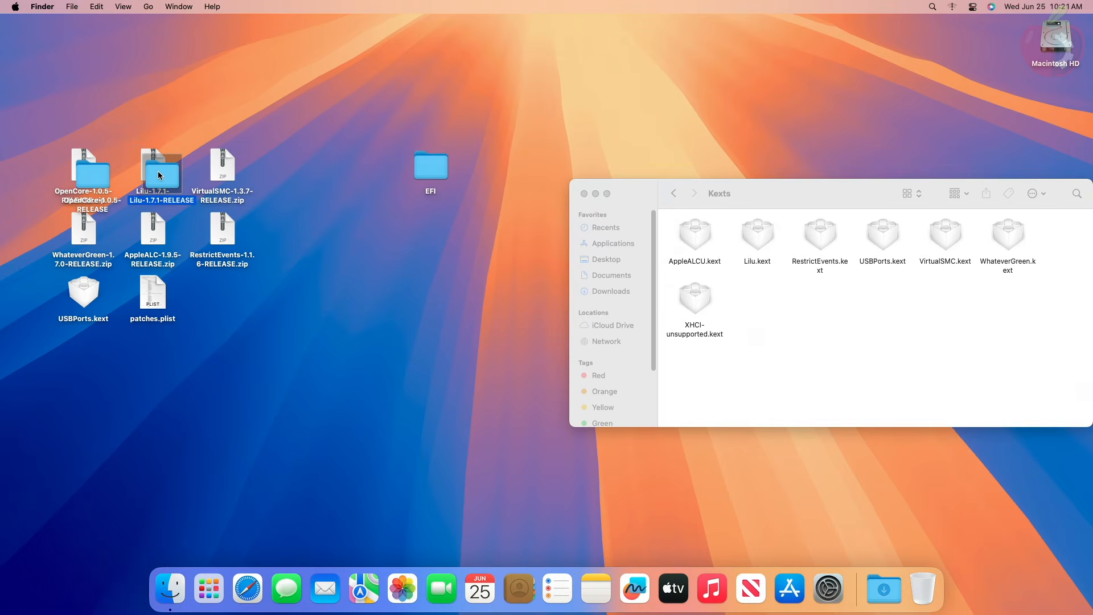
pyautogui.doubleClick(170, 175)
pyautogui.moveTo(142, 248); pyautogui.dragTo(774, 310)
pyautogui.click(642, 220)
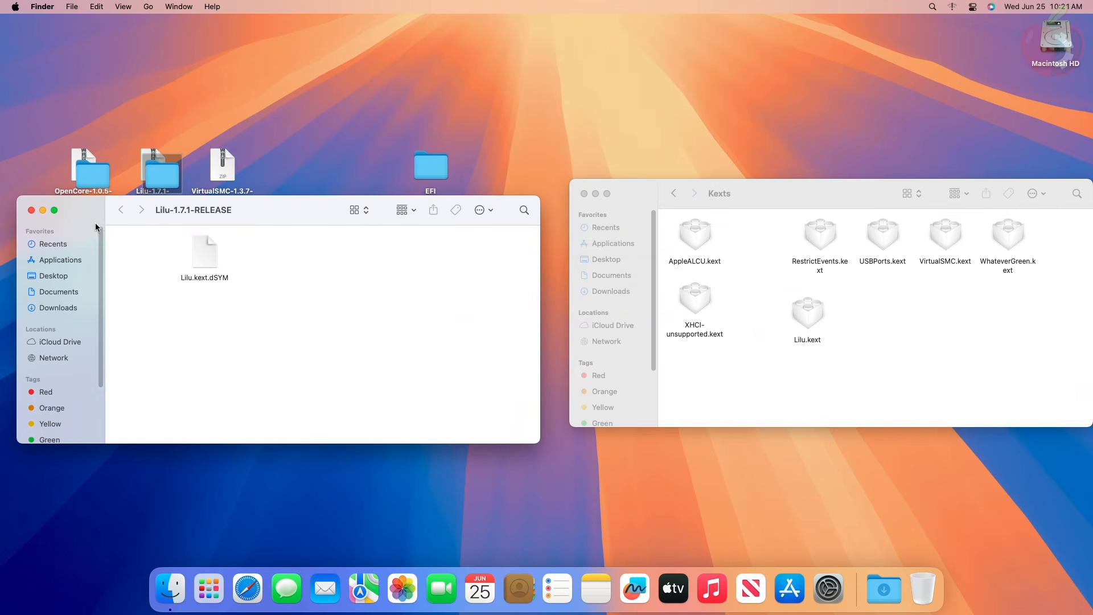
pyautogui.click(33, 210)
# - Extract VirtualSMC-1.3.7-RELEASE.zip and replace VirtualSMC.kext in the EFI's Kexts folder with the version from its Kexts subfolder
pyautogui.doubleClick(212, 176)
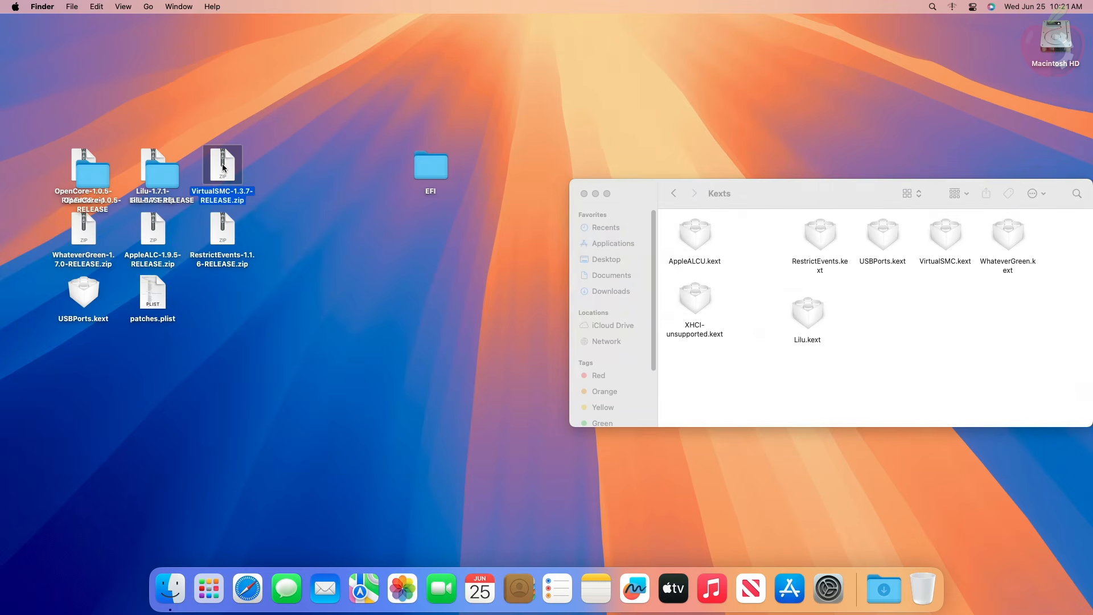
pyautogui.doubleClick(213, 173)
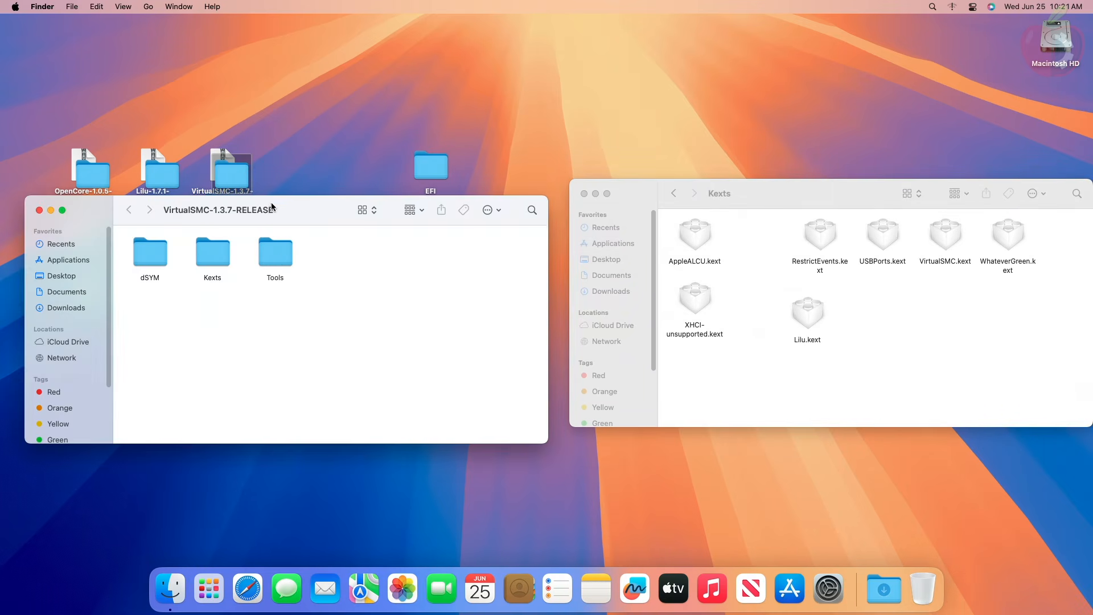
pyautogui.doubleClick(214, 250)
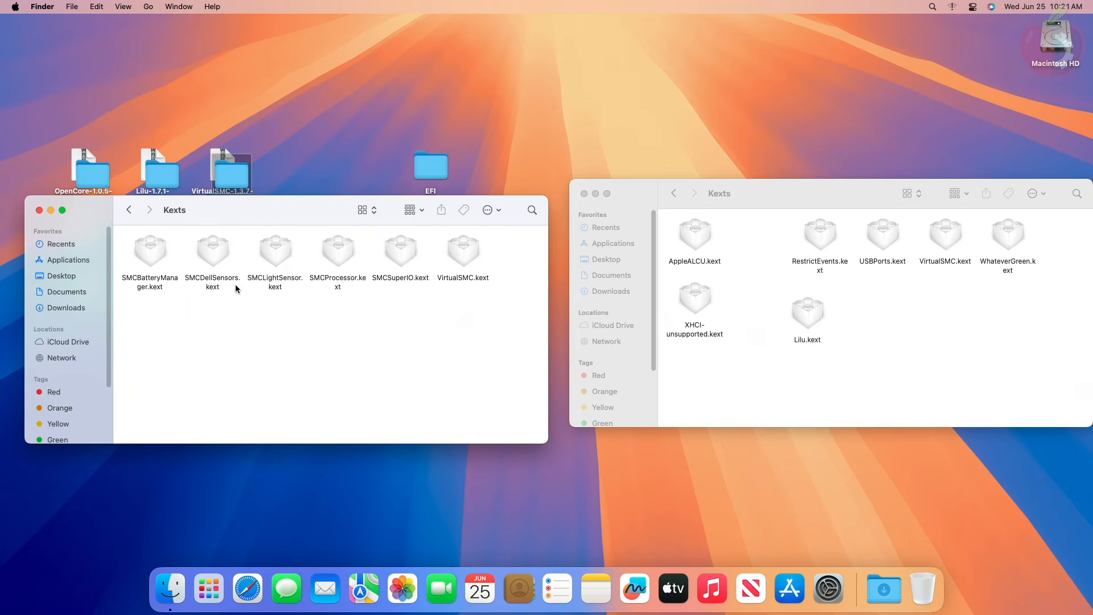
pyautogui.moveTo(463, 254); pyautogui.dragTo(875, 306)
pyautogui.click(664, 228)
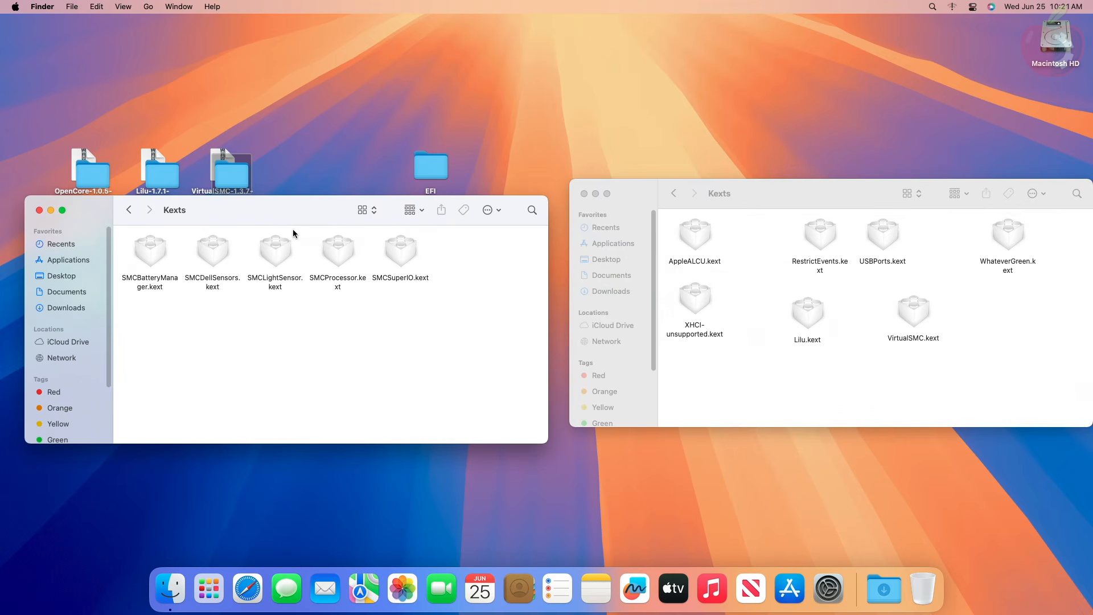
pyautogui.click(39, 210)
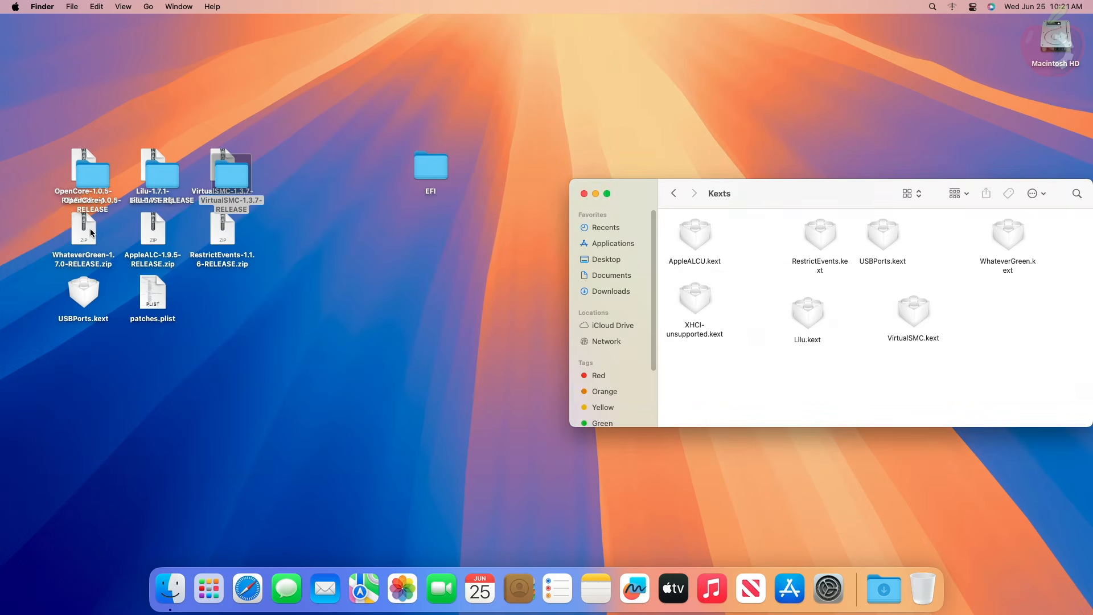
# - Extract WhateverGreen-1.7.0-RELEASE.zip and replace WhateverGreen.kext in the EFI's Kexts folder with the extracted version
pyautogui.click(91, 232)
pyautogui.doubleClick(91, 233)
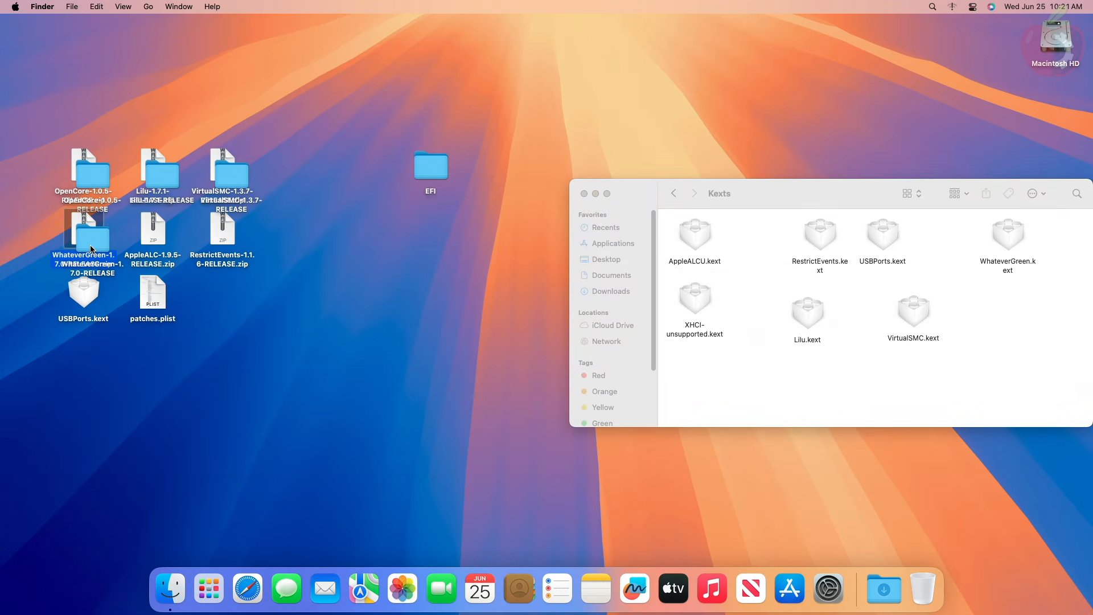
pyautogui.doubleClick(91, 247)
pyautogui.moveTo(147, 249); pyautogui.dragTo(807, 365)
pyautogui.click(663, 228)
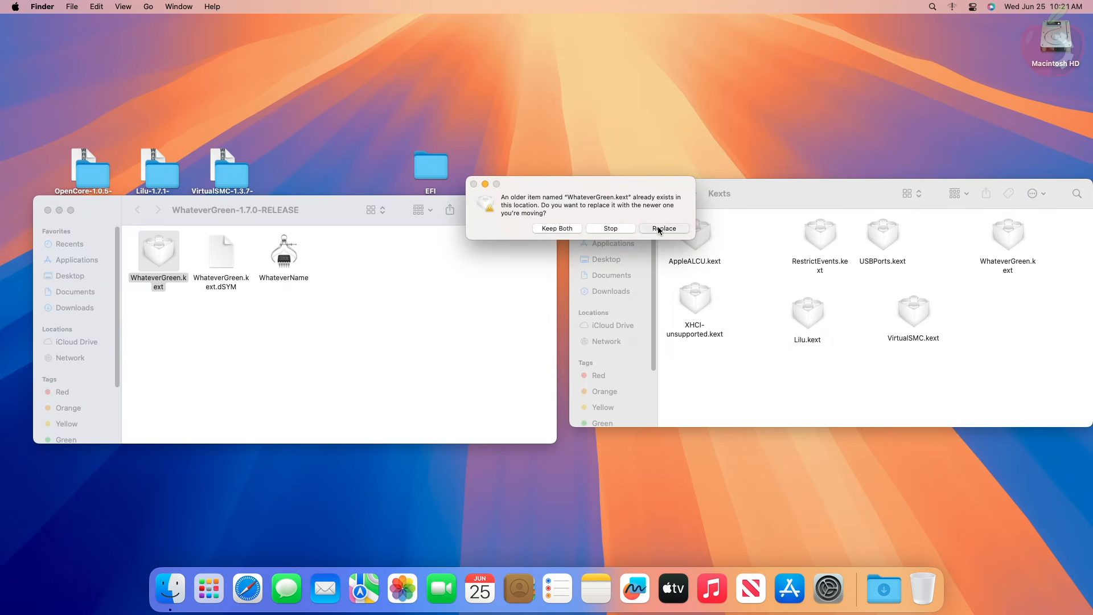
pyautogui.click(48, 211)
# - Extract the AppleALC-1.9.5-RELEASE archive and replace AppleALCU.kext in the EFI's Kexts folder with the extracted version
pyautogui.moveTo(171, 234); pyautogui.dragTo(181, 236)
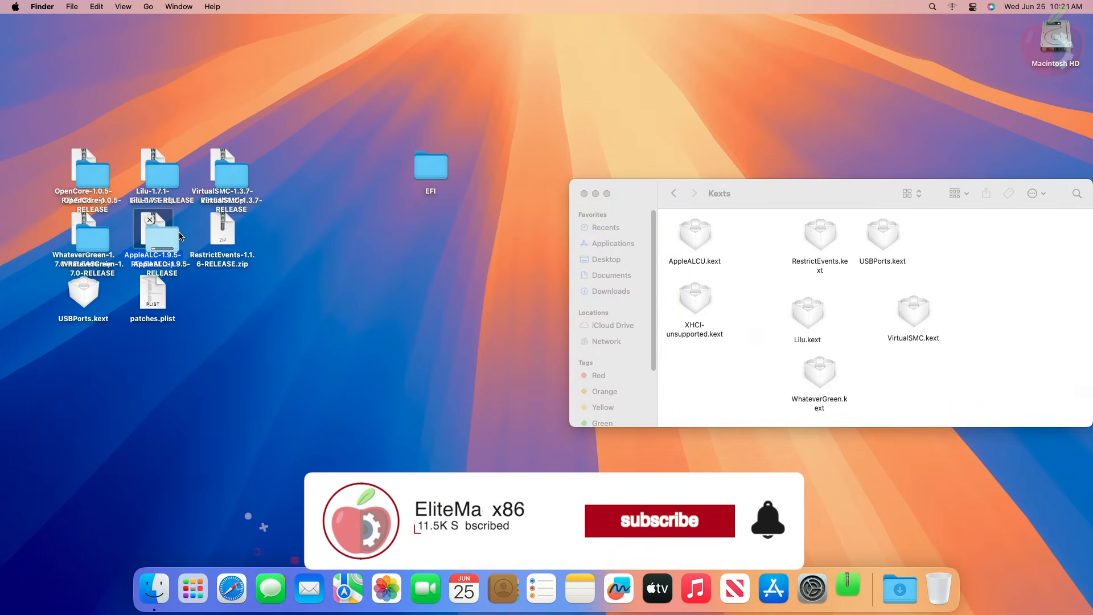
pyautogui.doubleClick(162, 234)
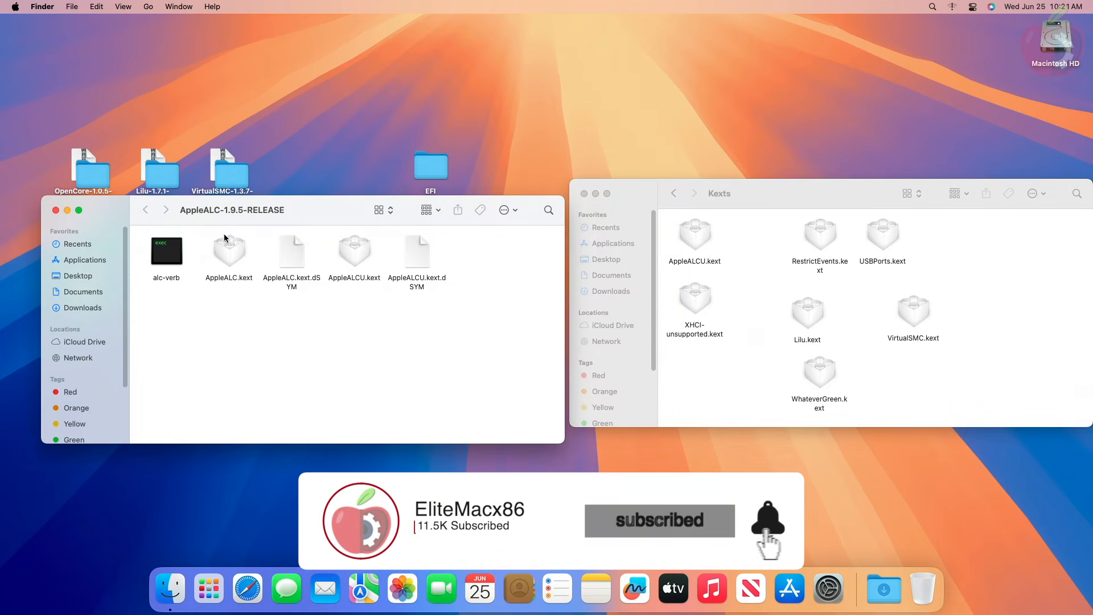
pyautogui.moveTo(354, 250); pyautogui.dragTo(986, 274)
pyautogui.click(662, 229)
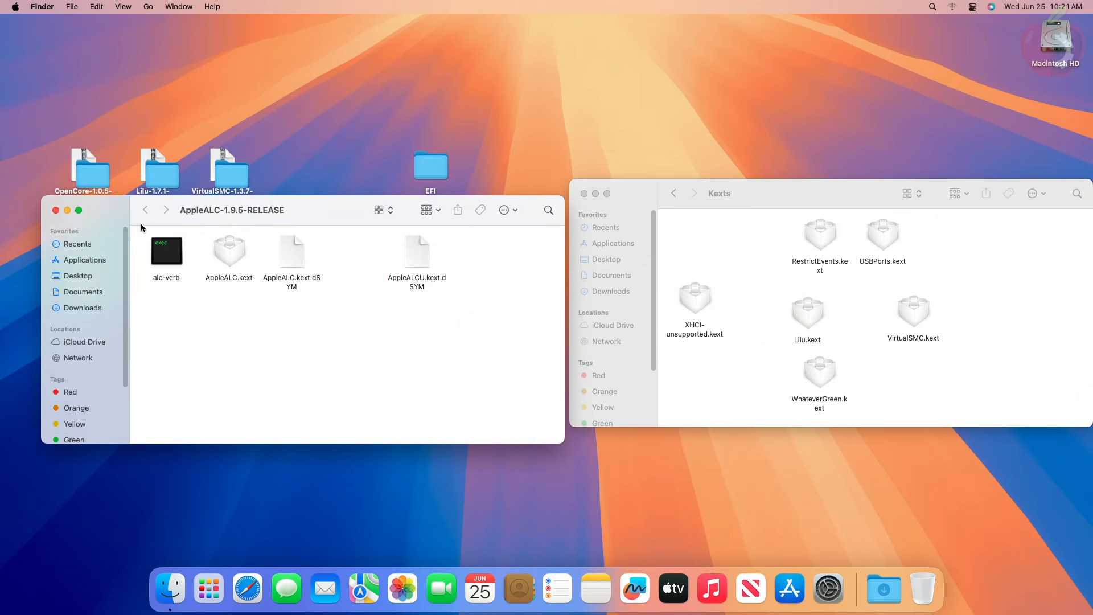
pyautogui.click(55, 210)
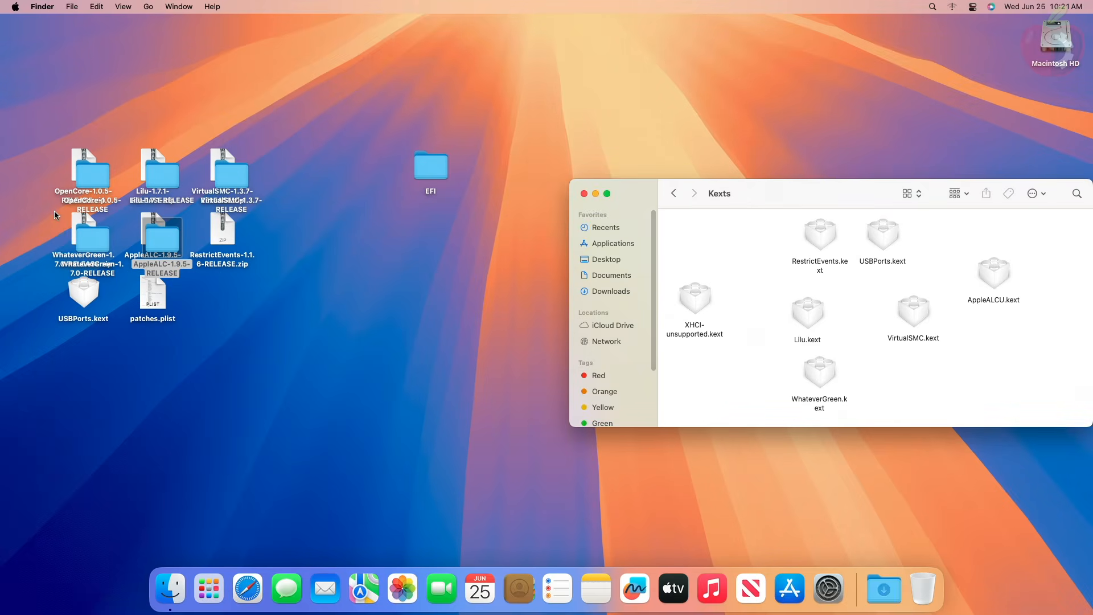
# - Extract RestrictEvents-1.1.6-RELEASE.zip and replace RestrictEvents.kext in the EFI's Kexts folder with the extracted version
pyautogui.click(230, 238)
pyautogui.doubleClick(230, 238)
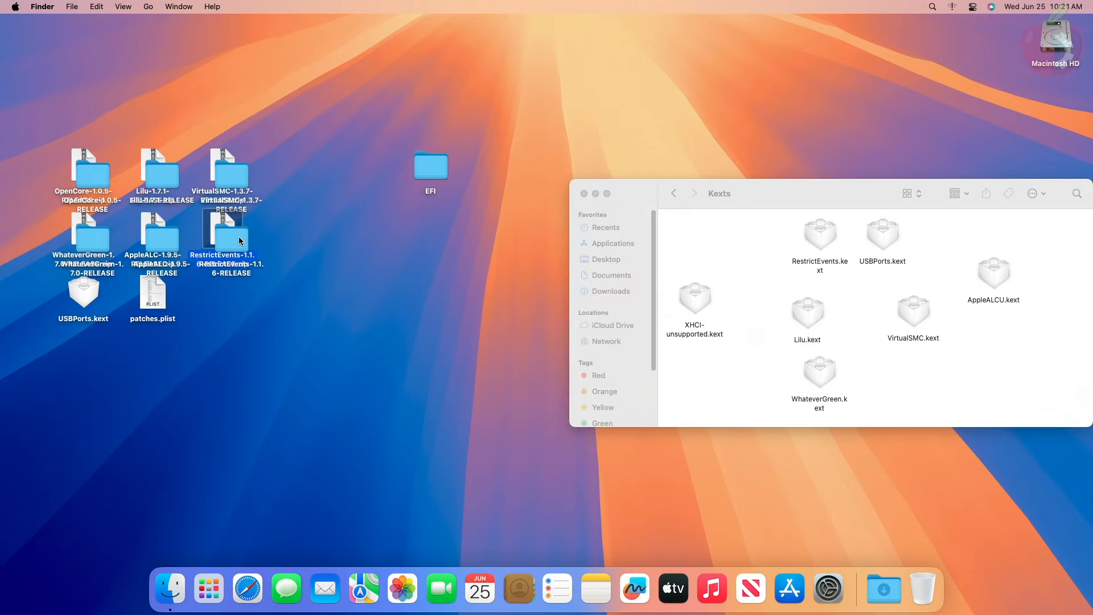
pyautogui.doubleClick(238, 237)
pyautogui.moveTo(180, 254); pyautogui.dragTo(699, 234)
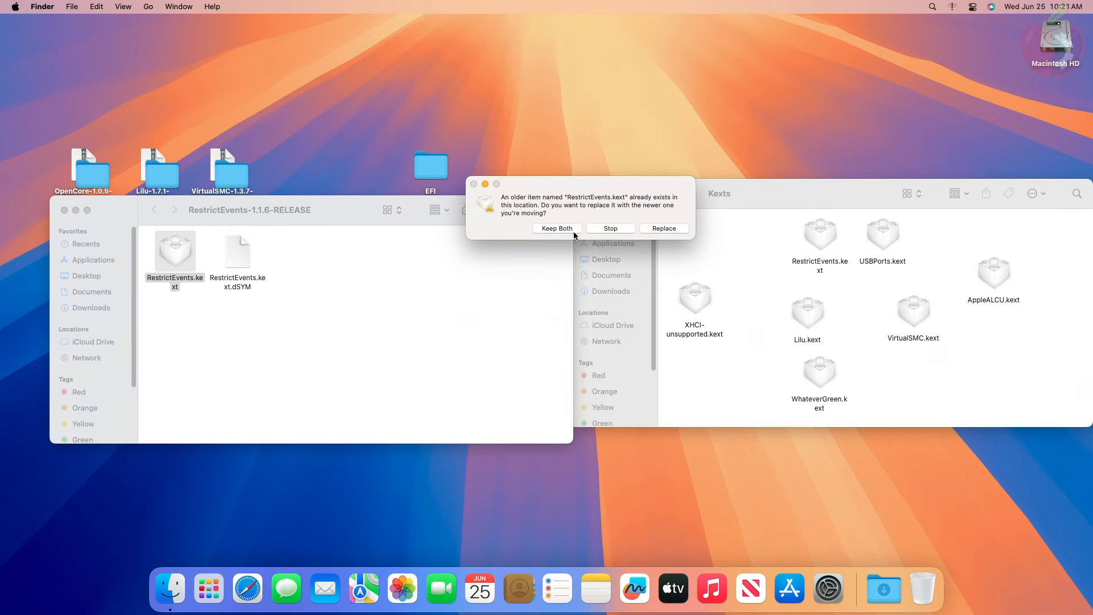
pyautogui.click(669, 227)
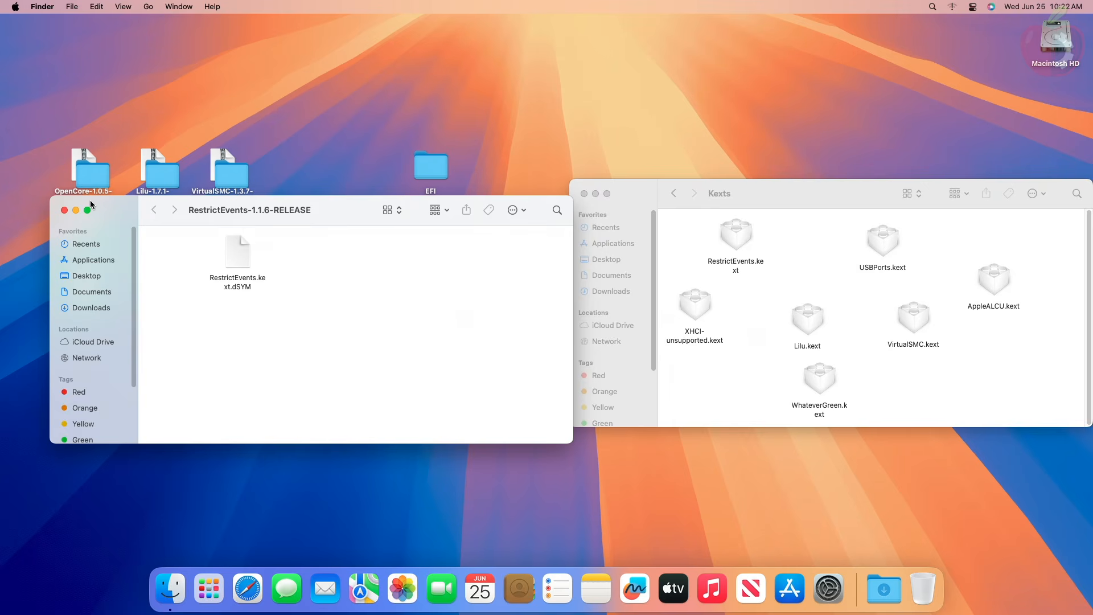
pyautogui.click(64, 211)
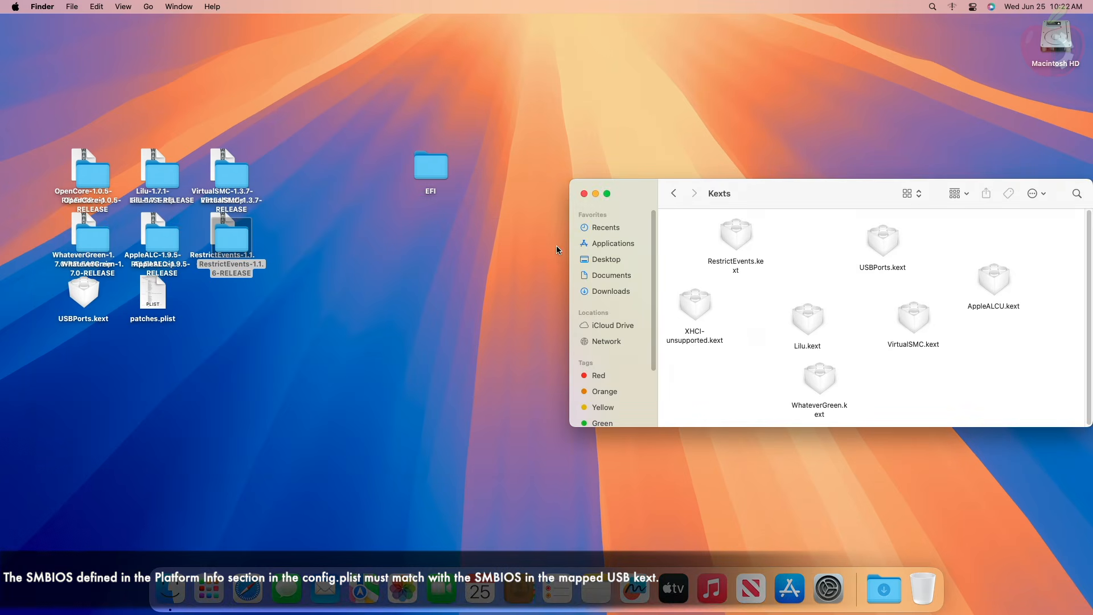
# - Replace USBPorts.kext in the Kexts folder with the desktop copy and arrange the folder's icons by name
pyautogui.moveTo(74, 295); pyautogui.dragTo(742, 317)
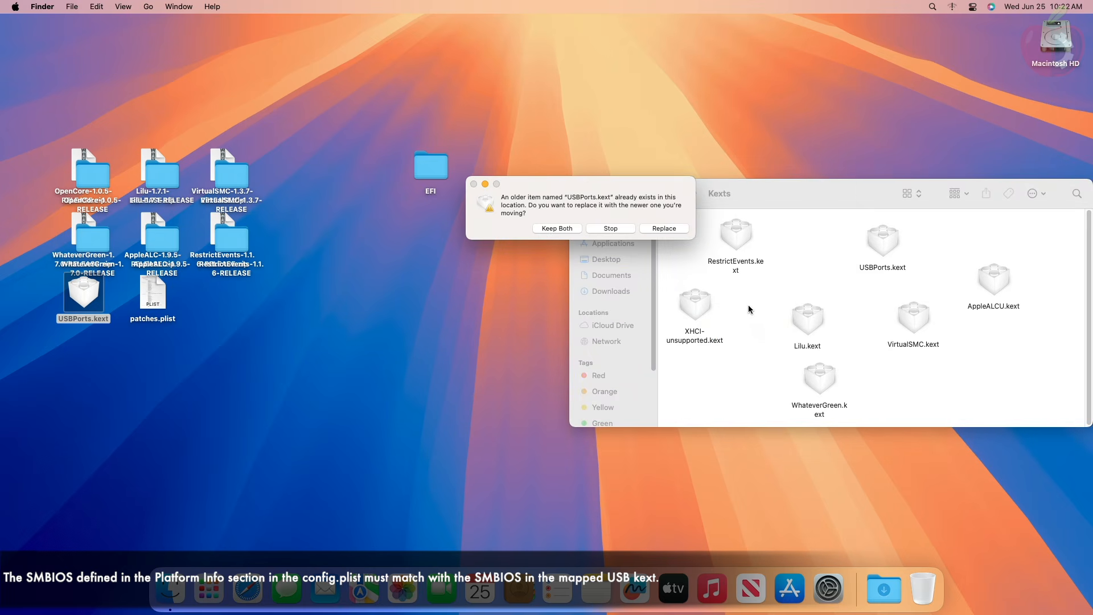
pyautogui.click(663, 229)
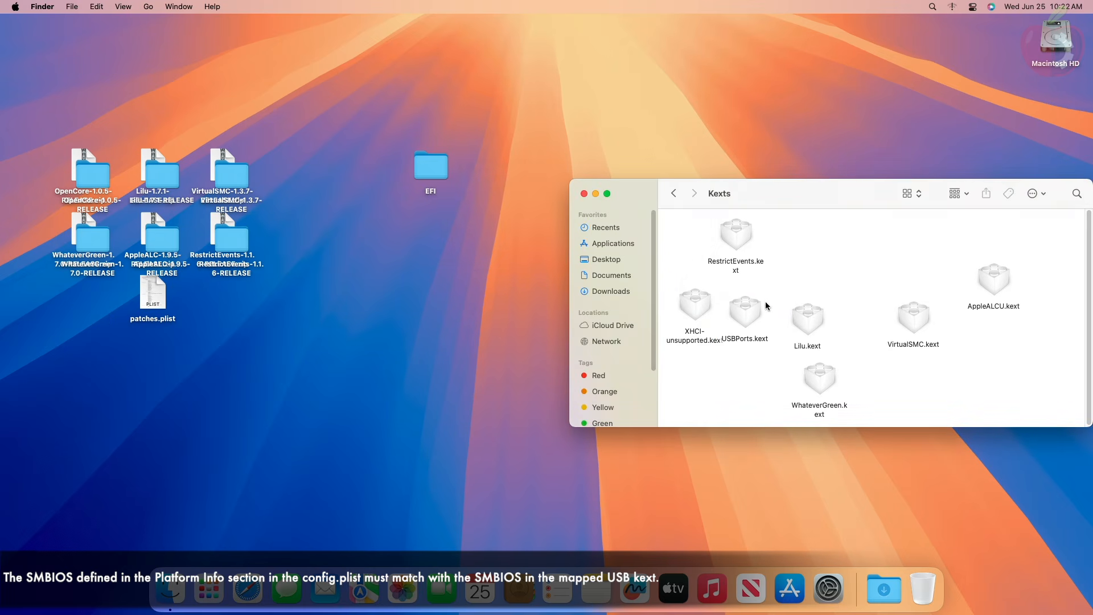
pyautogui.rightClick(831, 256)
pyautogui.moveTo(890, 329)
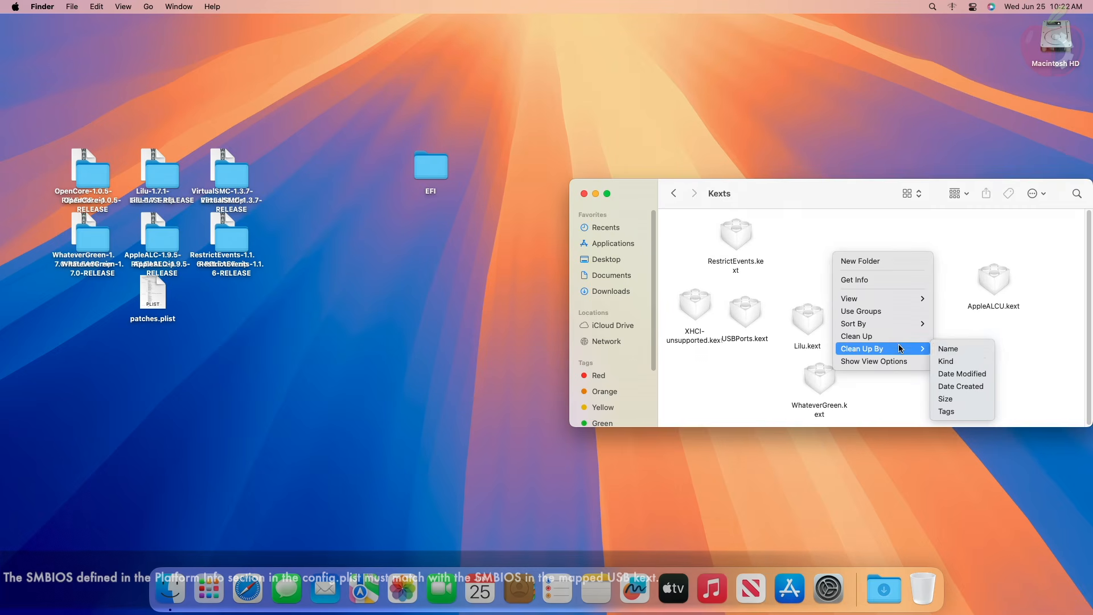
pyautogui.click(971, 349)
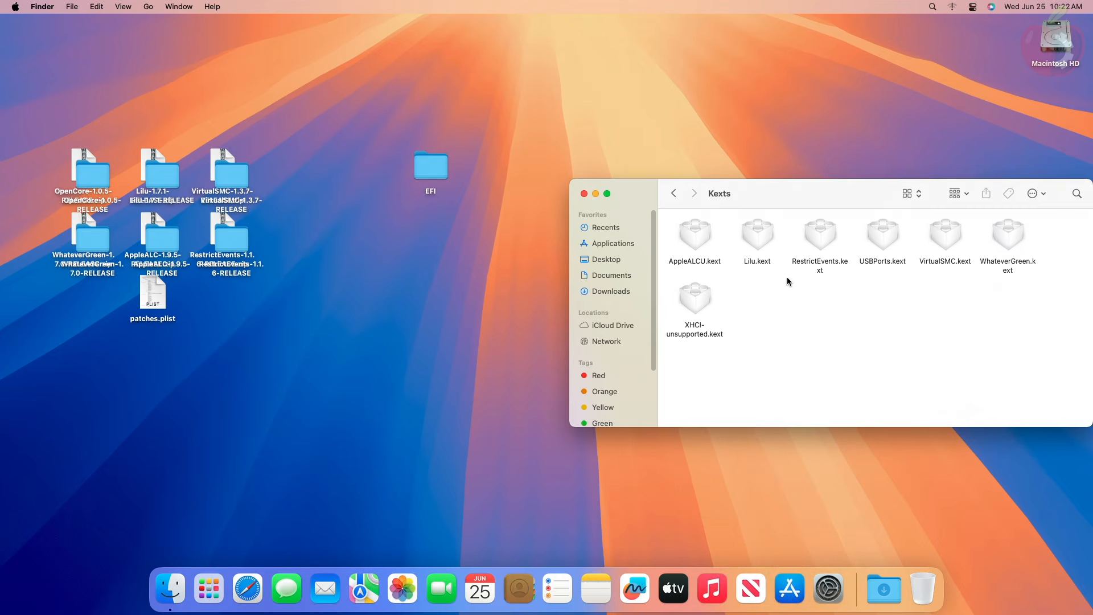
# - Return to the EFI's OC folder and open its config.plist in OCAuxiliaryTools
pyautogui.moveTo(790, 197); pyautogui.dragTo(575, 206)
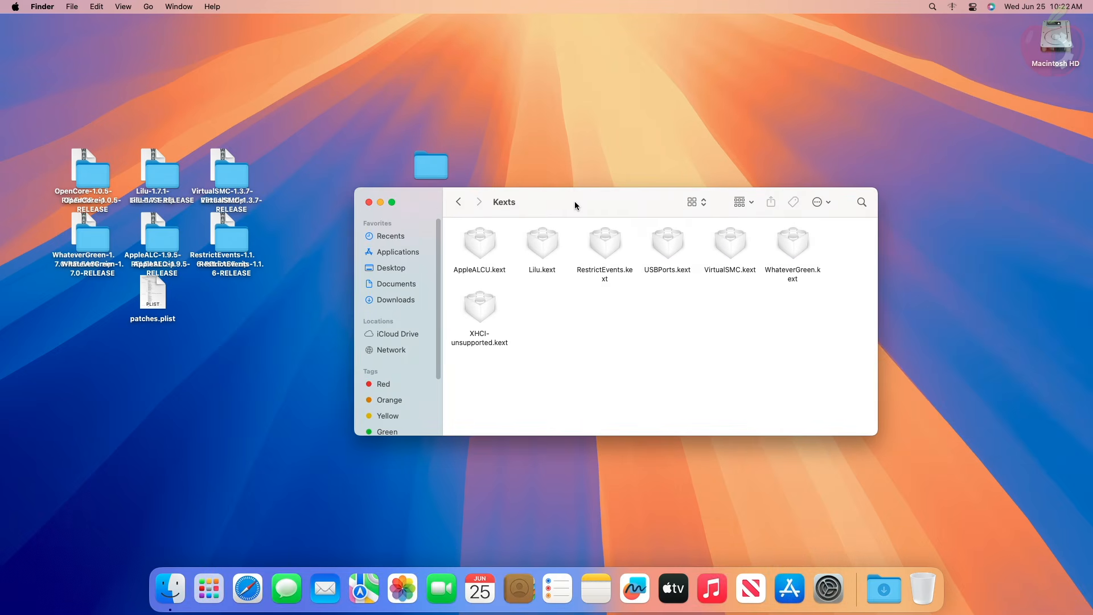
pyautogui.click(458, 202)
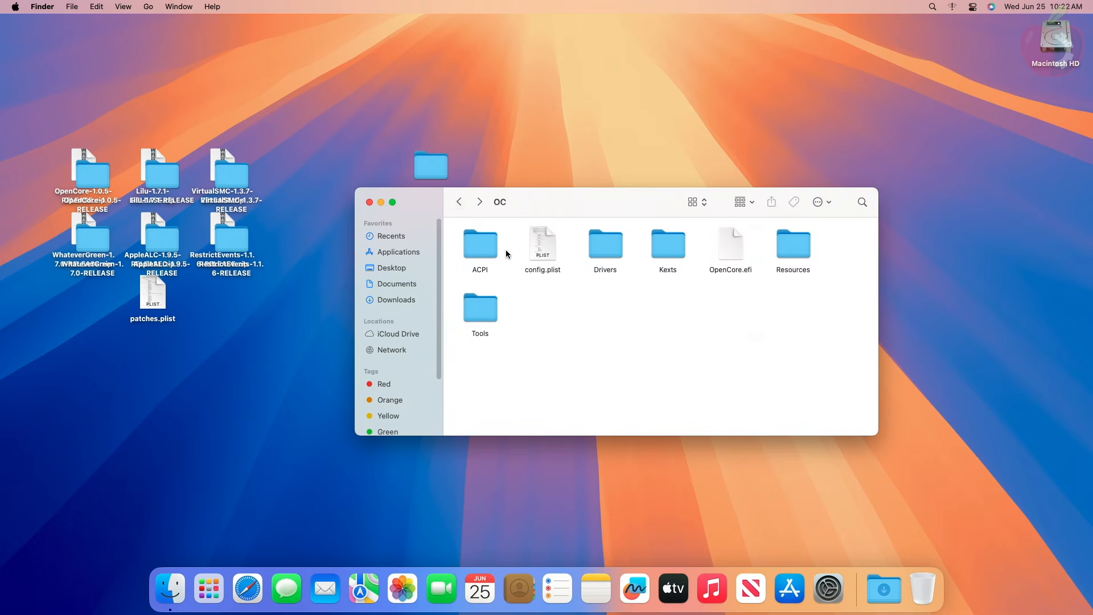
pyautogui.rightClick(530, 247)
pyautogui.moveTo(570, 263)
pyautogui.click(688, 258)
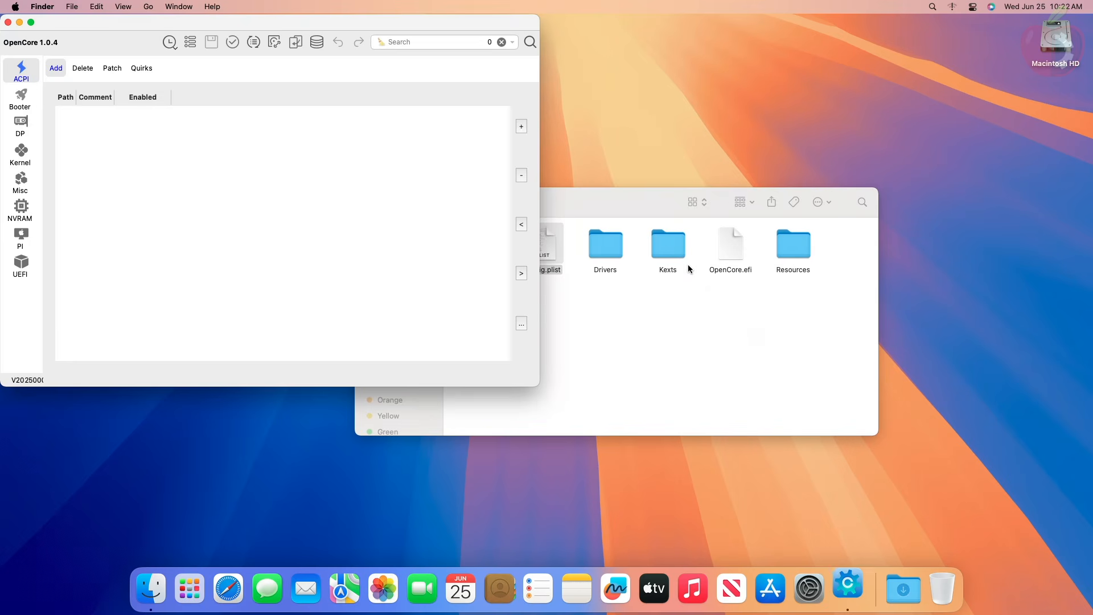
pyautogui.click(587, 211)
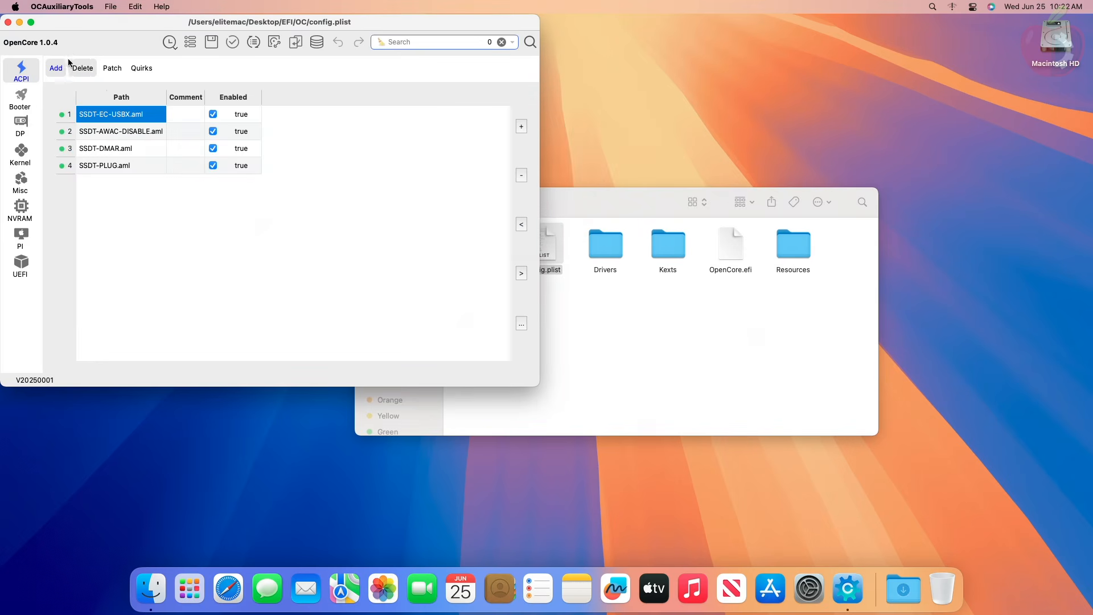
# - Look through the Booter section and the Kernel section's kext list, selecting the WhateverGreen.kext entry
pyautogui.click(32, 97)
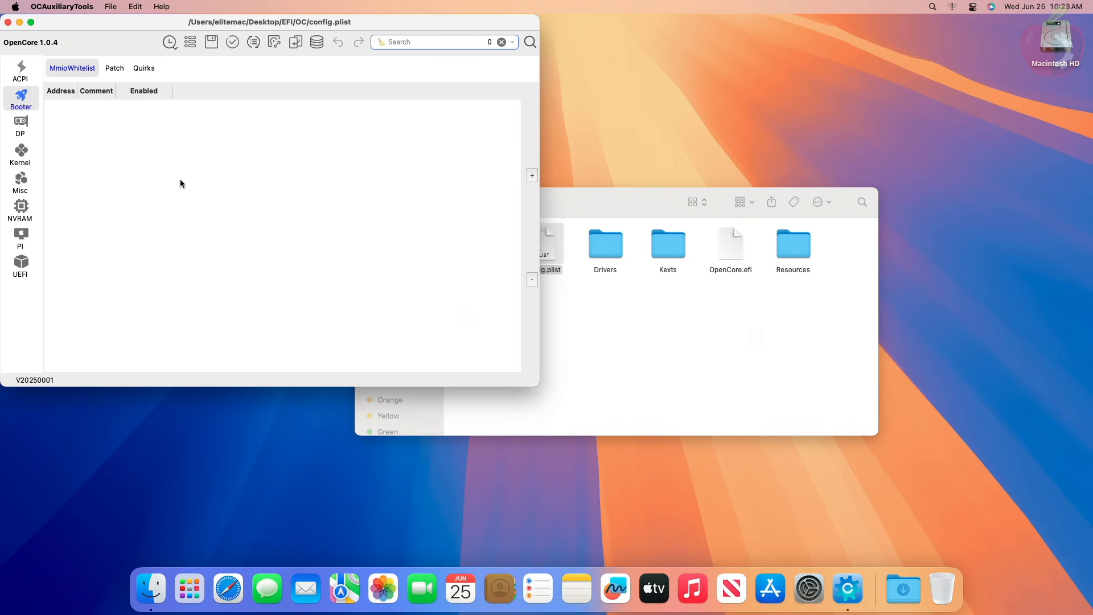
pyautogui.click(21, 153)
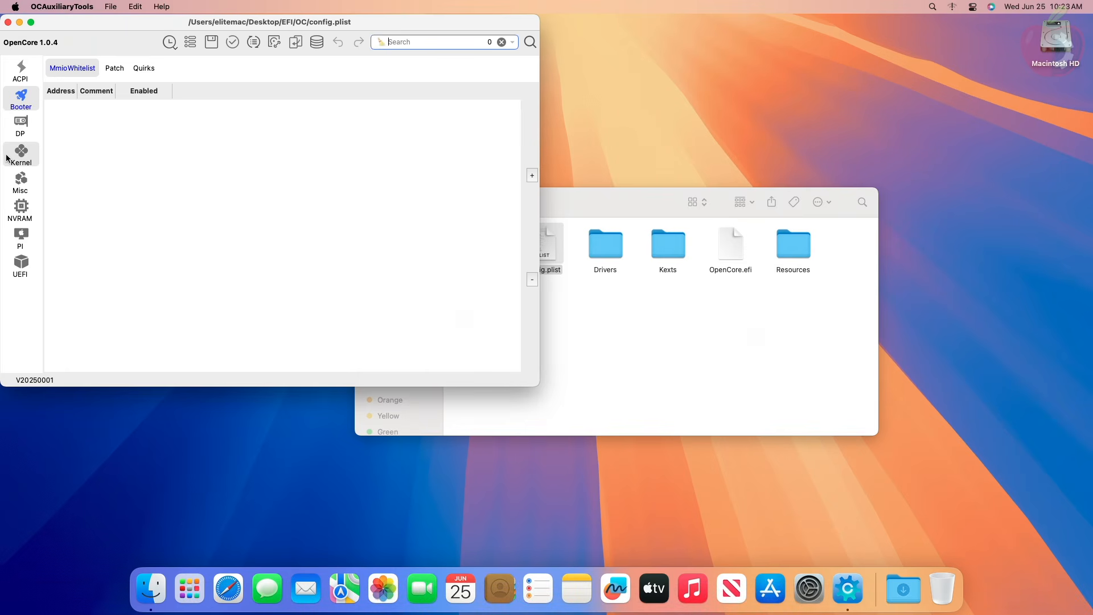
pyautogui.click(112, 143)
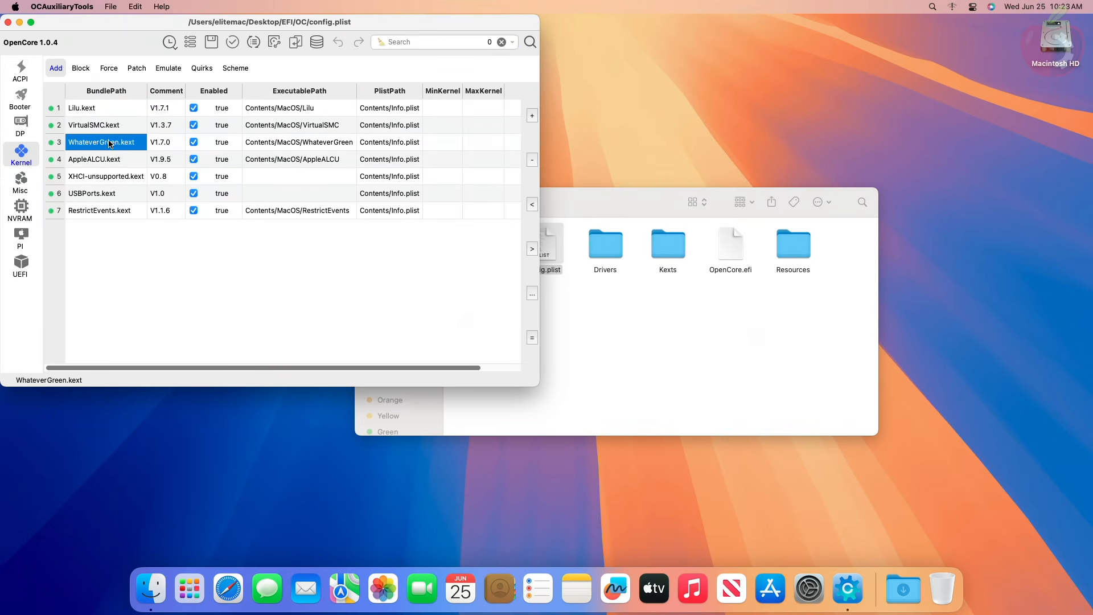
# - Open the kernel patch file directory from the patch presets of the Kernel section
pyautogui.click(137, 68)
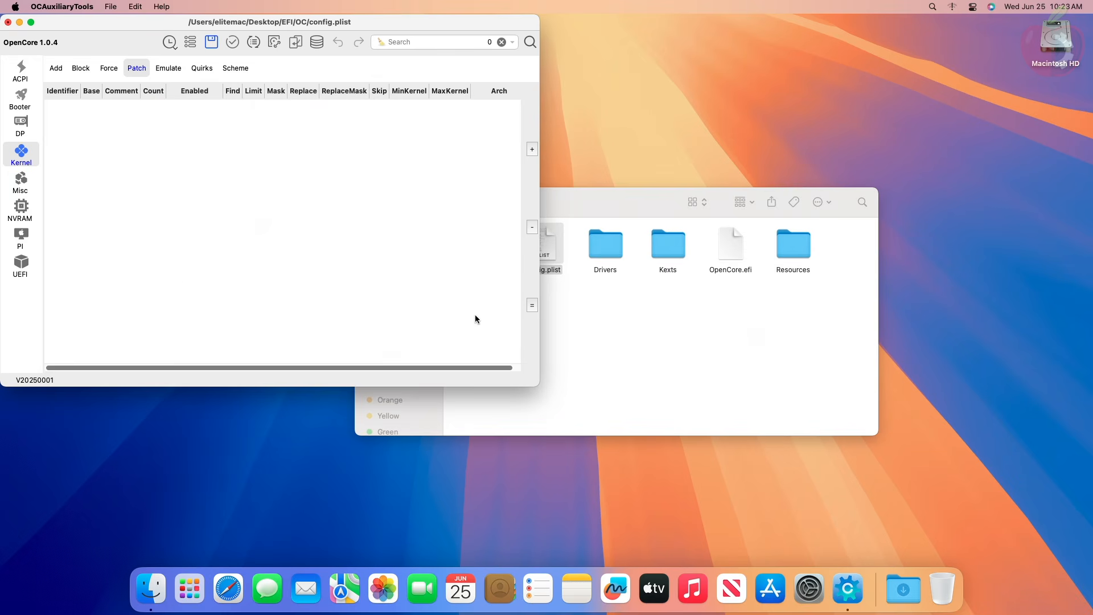
pyautogui.click(532, 306)
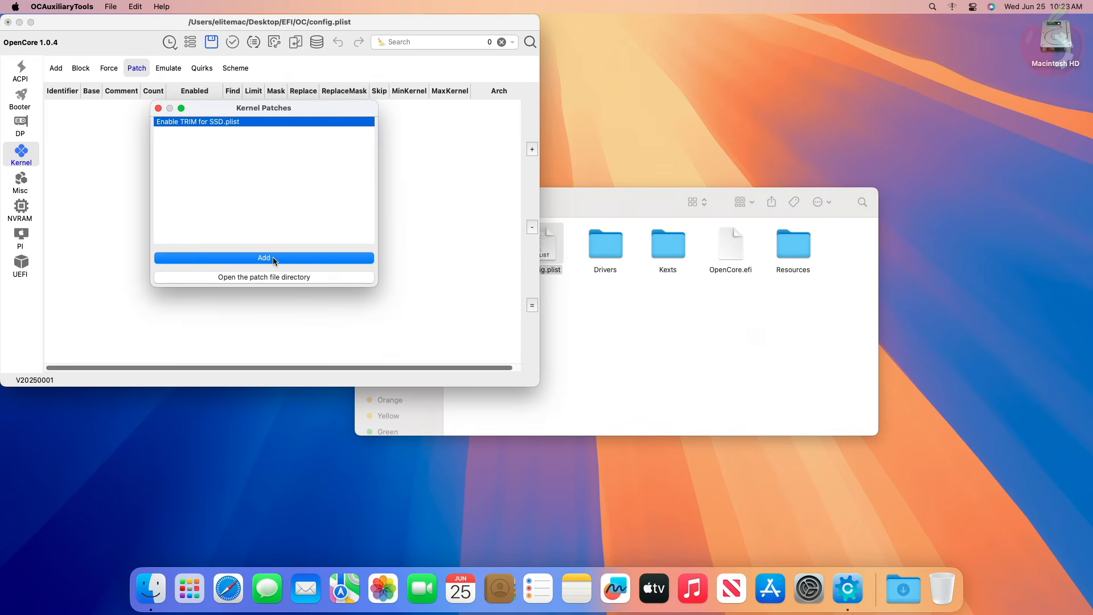
pyautogui.click(274, 277)
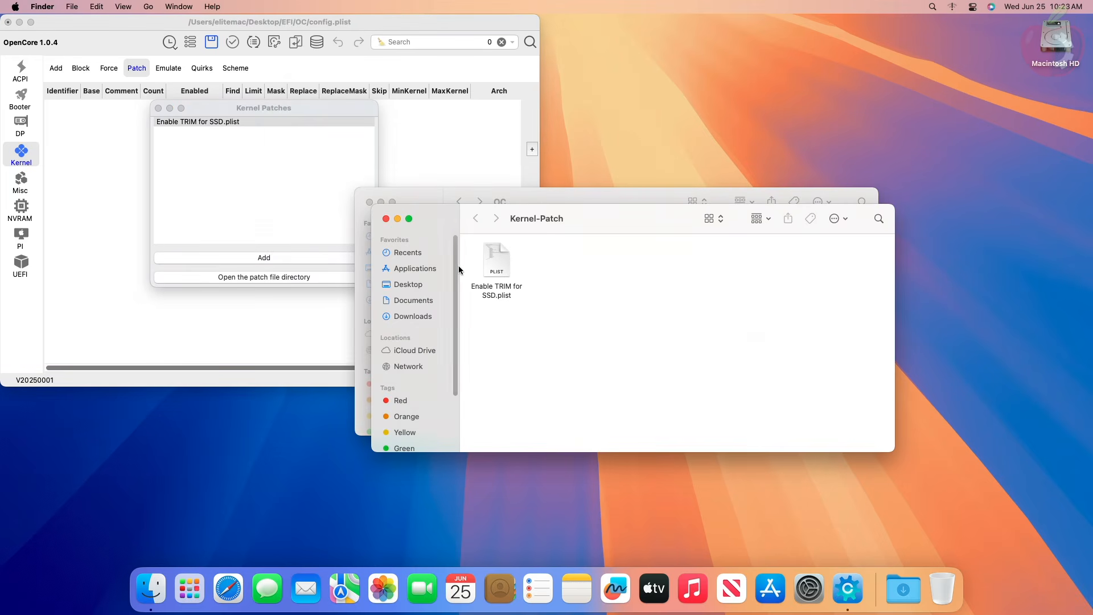
# - Copy patches.plist from the Desktop into the Kernel-Patch folder and close both extra Finder windows
pyautogui.rightClick(151, 582)
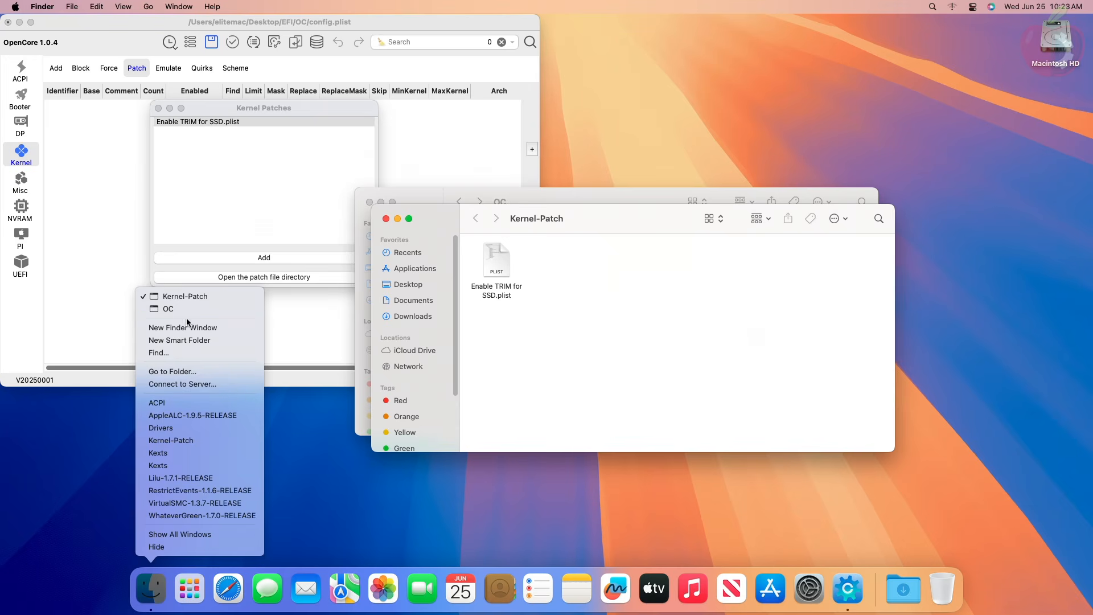
pyautogui.click(187, 328)
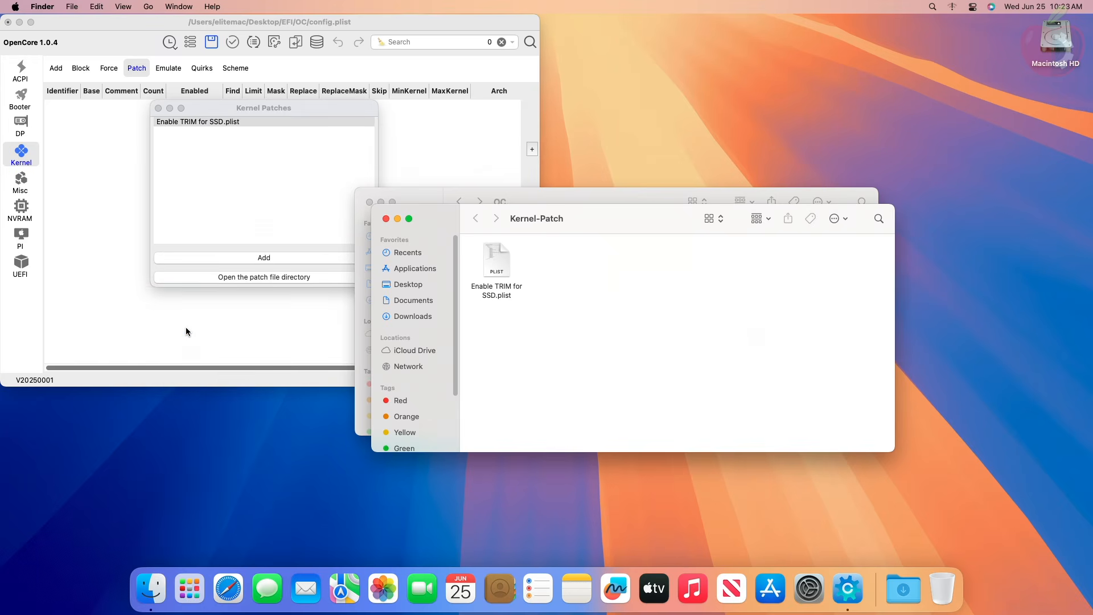
pyautogui.click(363, 339)
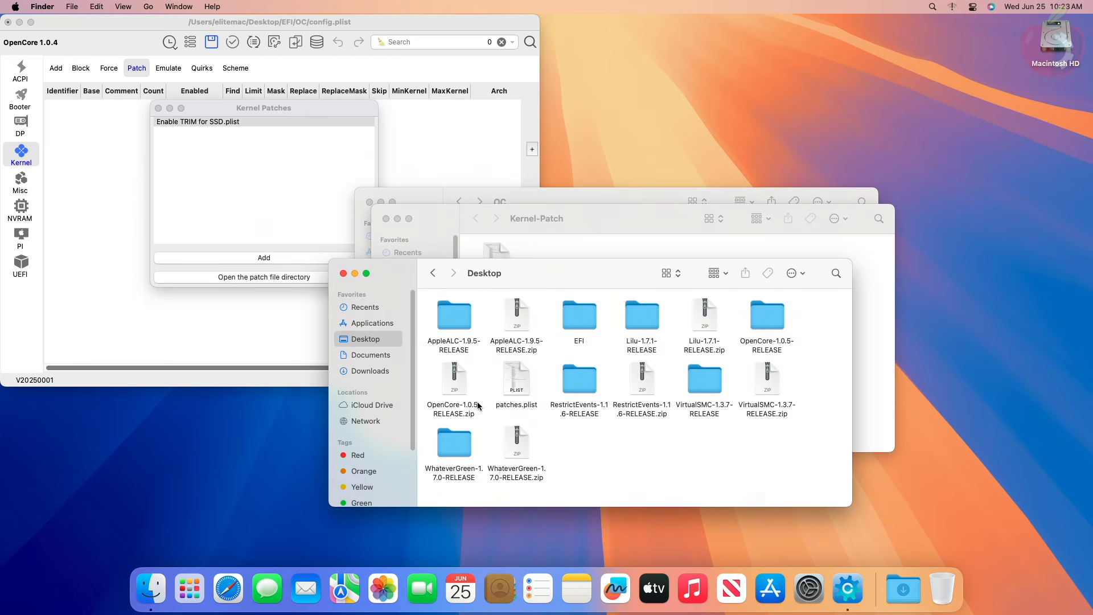
pyautogui.click(511, 389)
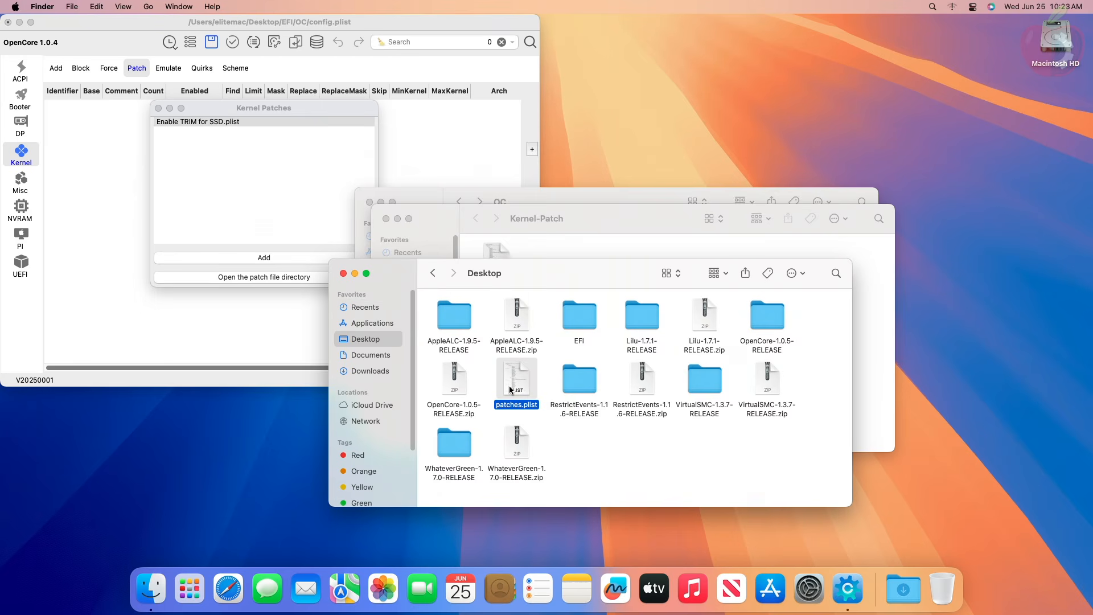
pyautogui.click(344, 273)
pyautogui.press('super+v')
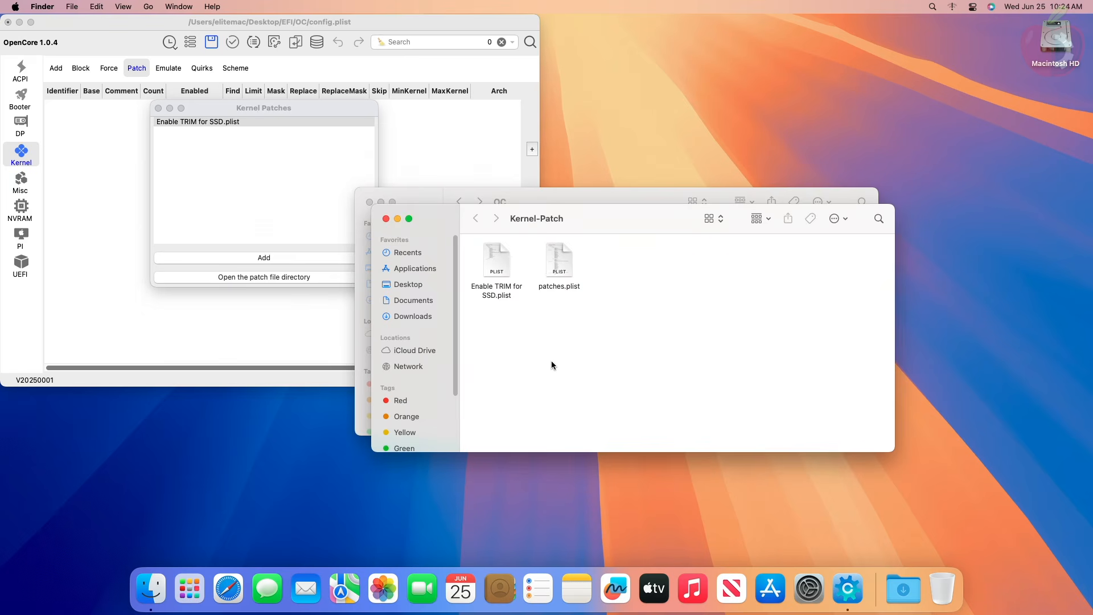
pyautogui.click(386, 219)
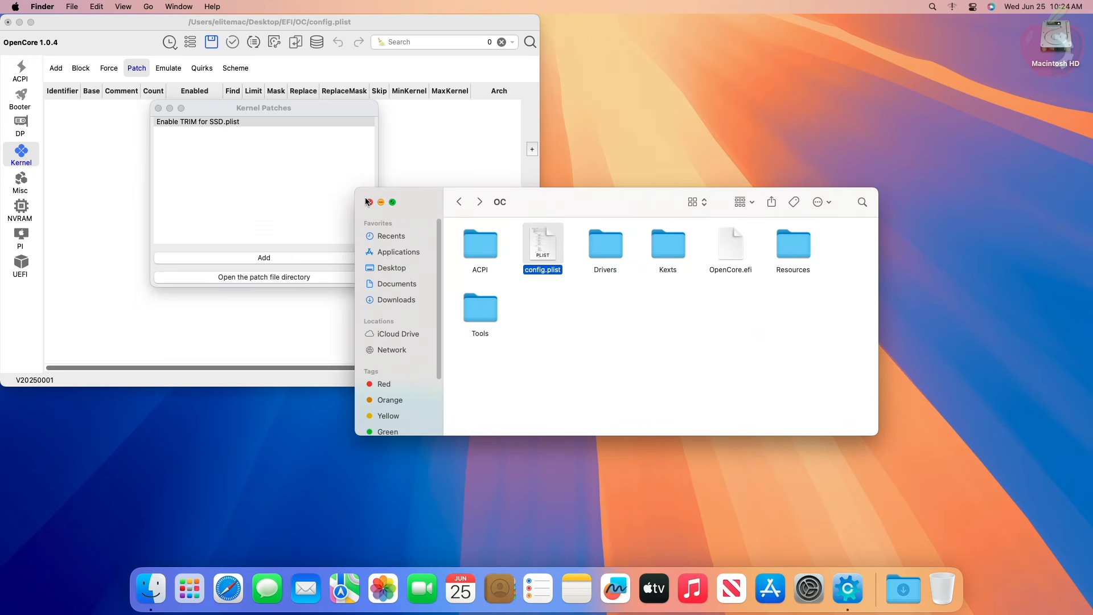
# - Reload the Kernel Patches preset list and add patches.plist to the kernel patches of config.plist
pyautogui.click(226, 225)
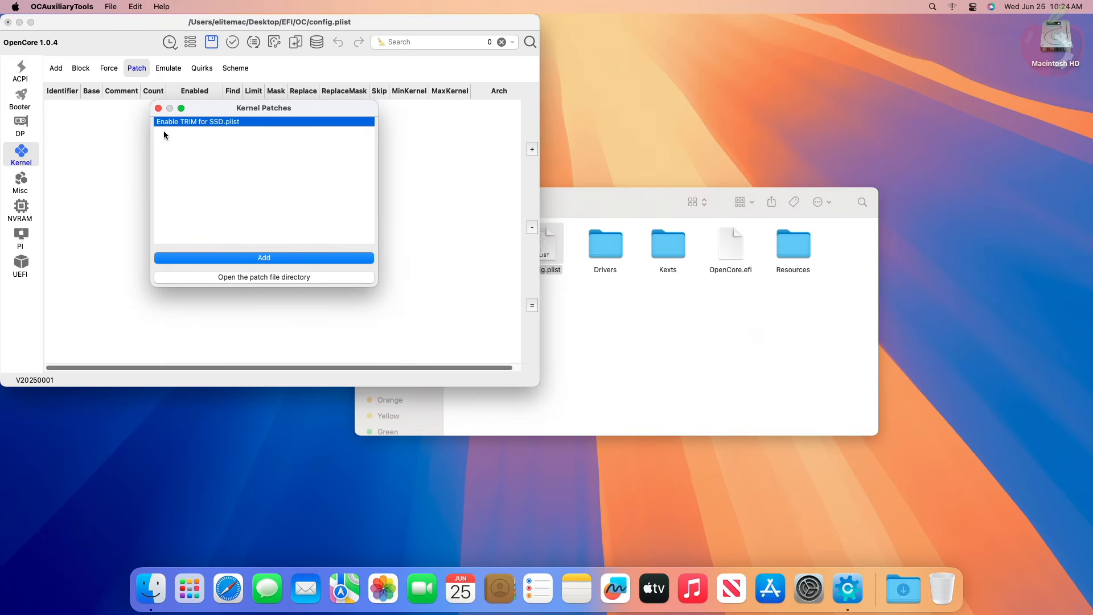
pyautogui.click(158, 108)
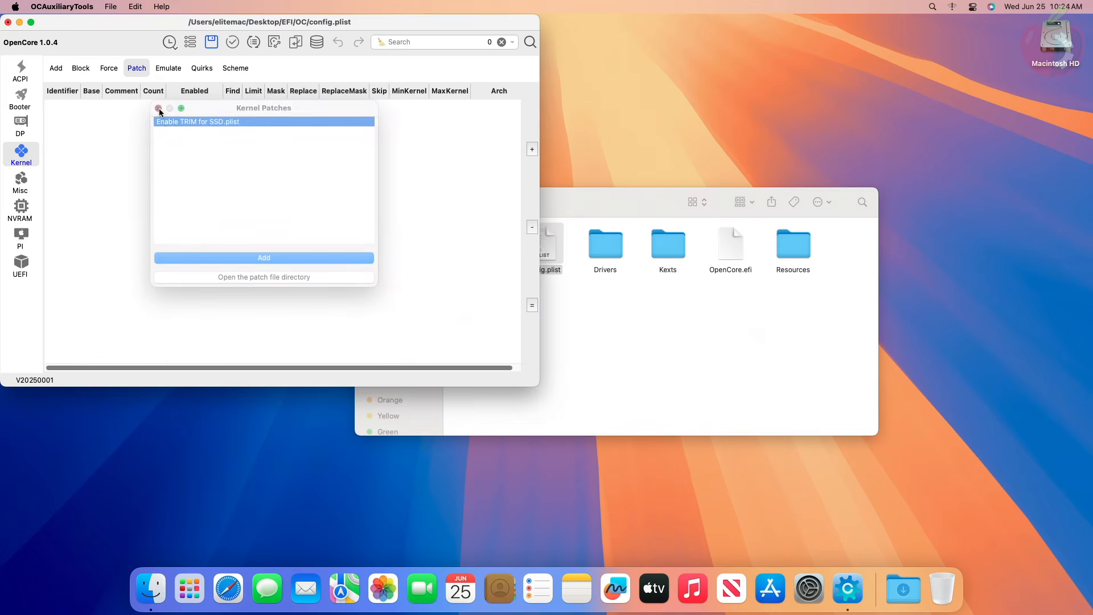
pyautogui.click(532, 305)
pyautogui.click(176, 131)
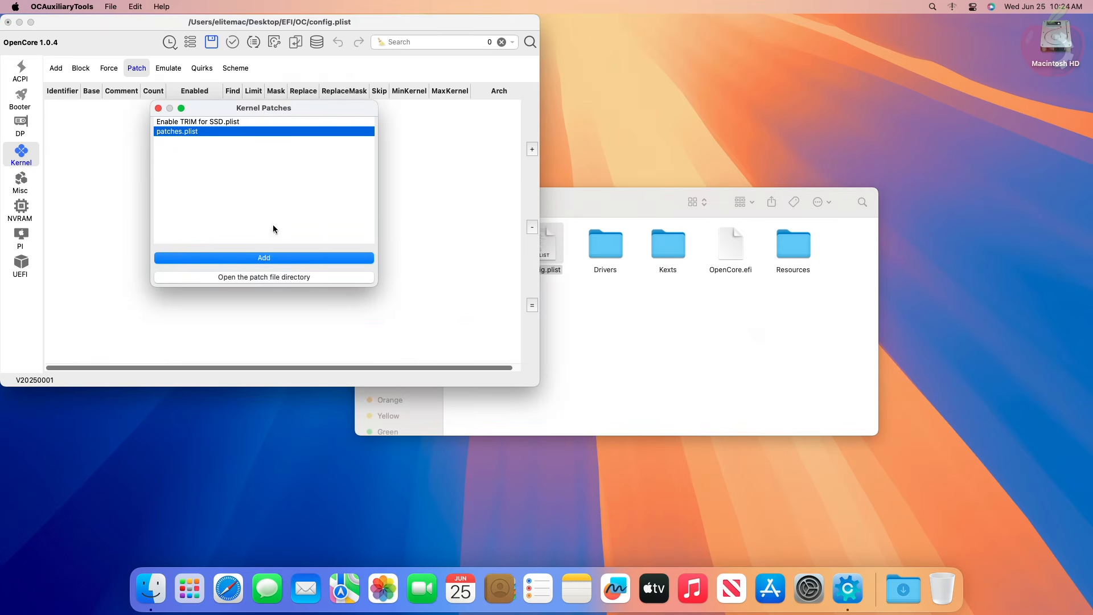
pyautogui.click(285, 257)
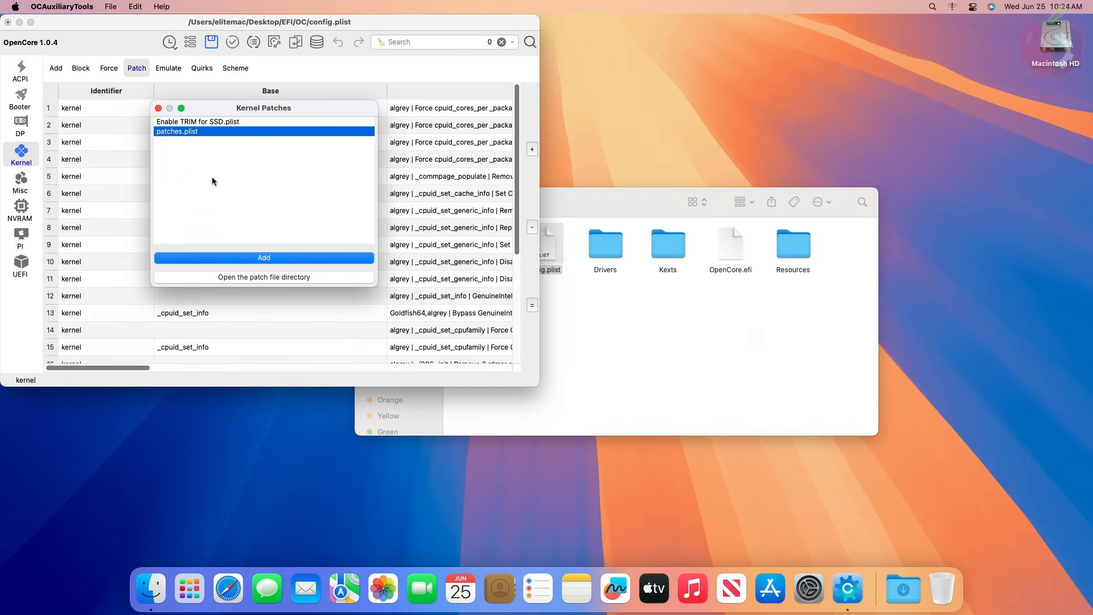
pyautogui.click(158, 108)
# - Examine the cpuid_cores_per_package patches, checking the Comment and Replace value of the 13.3+ entry
pyautogui.scroll(-5, 246, 312)
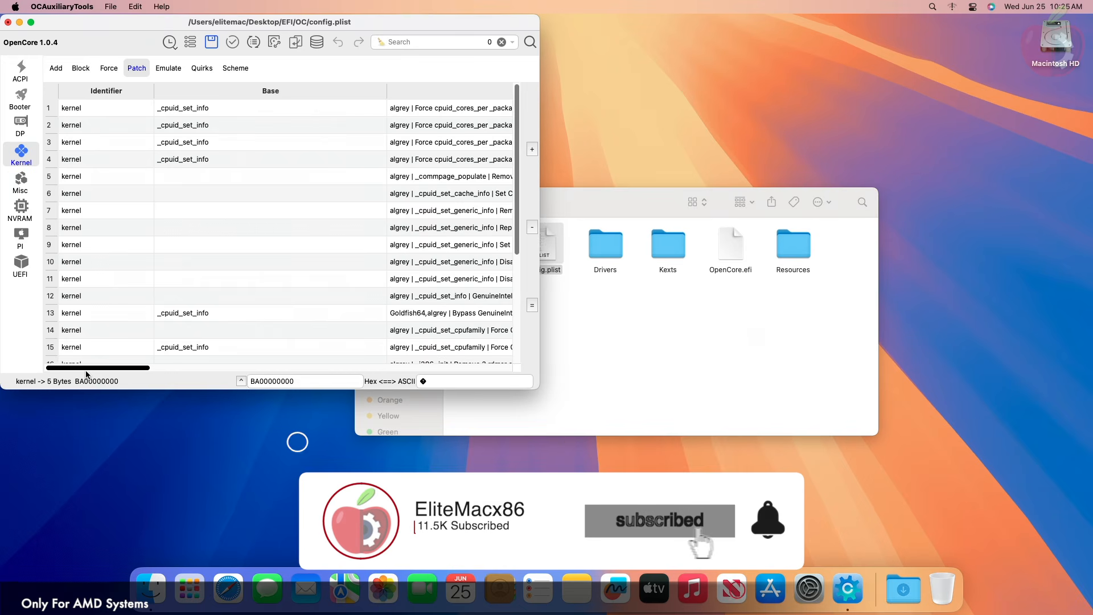
pyautogui.moveTo(124, 367); pyautogui.dragTo(173, 365)
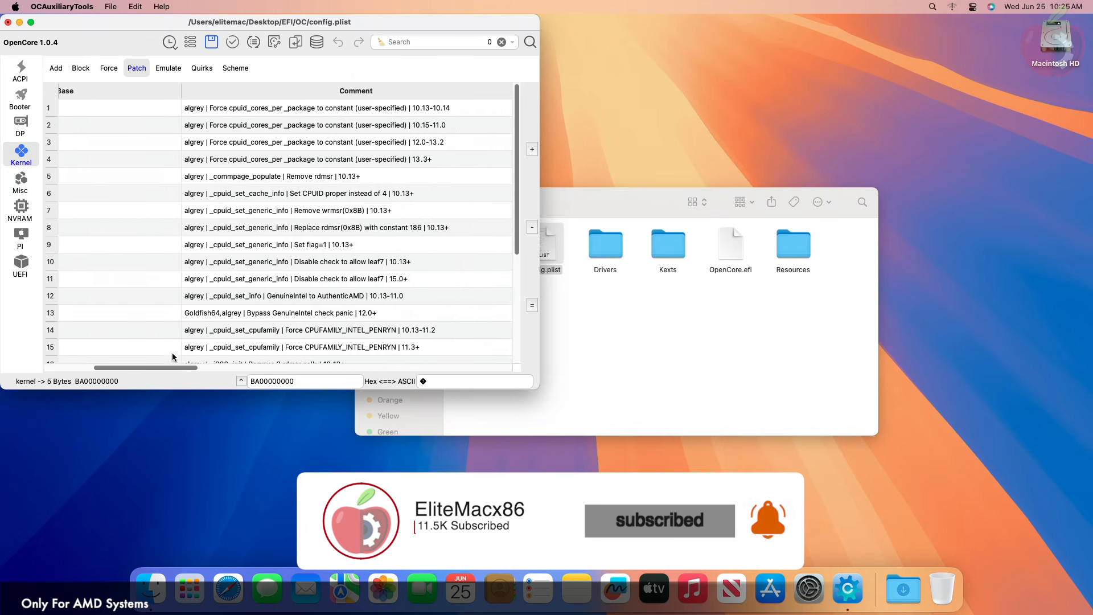
pyautogui.click(311, 162)
pyautogui.hscroll(1, 311, 162)
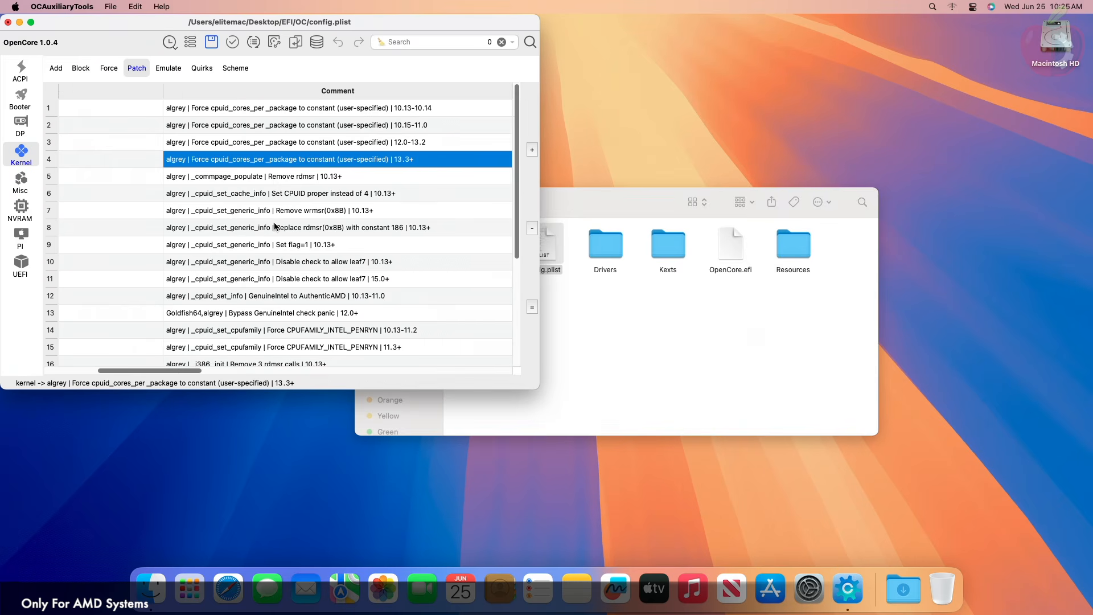
pyautogui.moveTo(189, 365); pyautogui.dragTo(388, 347)
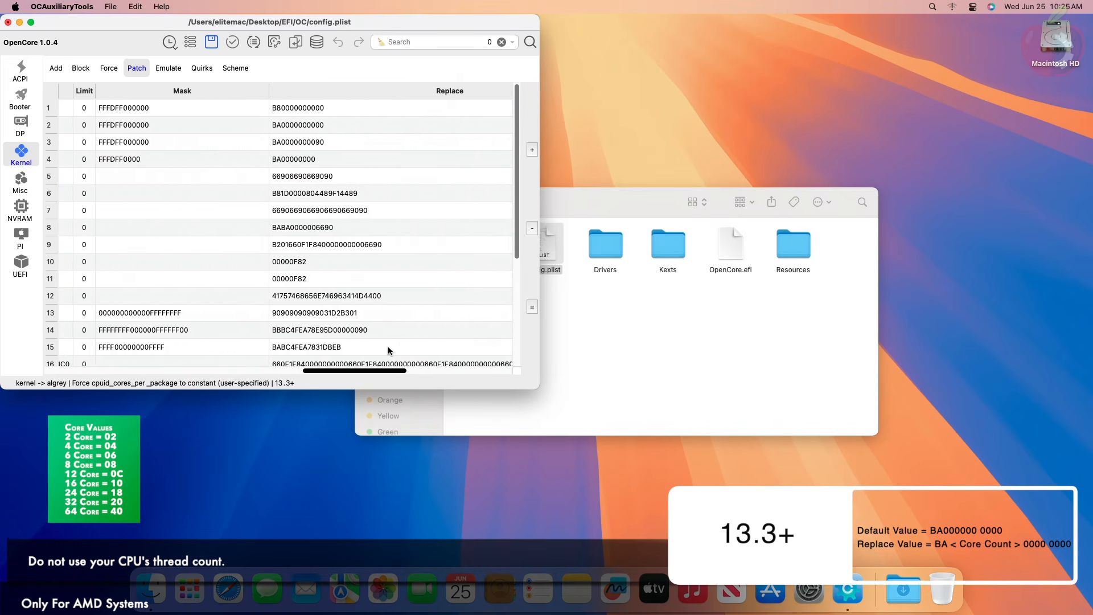
pyautogui.hscroll(3, 342, 273)
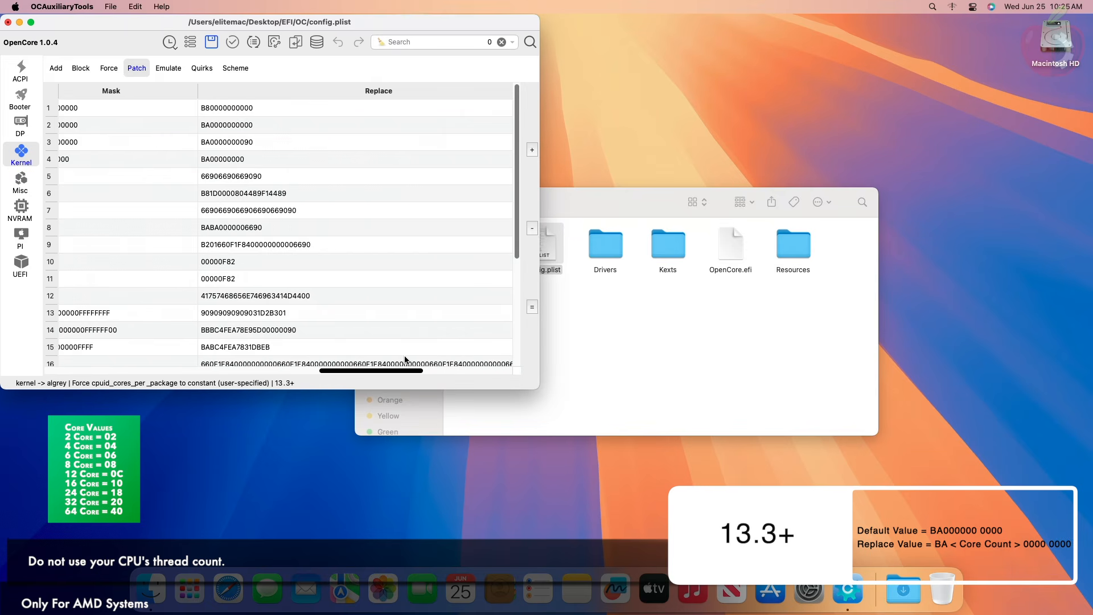
pyautogui.click(222, 161)
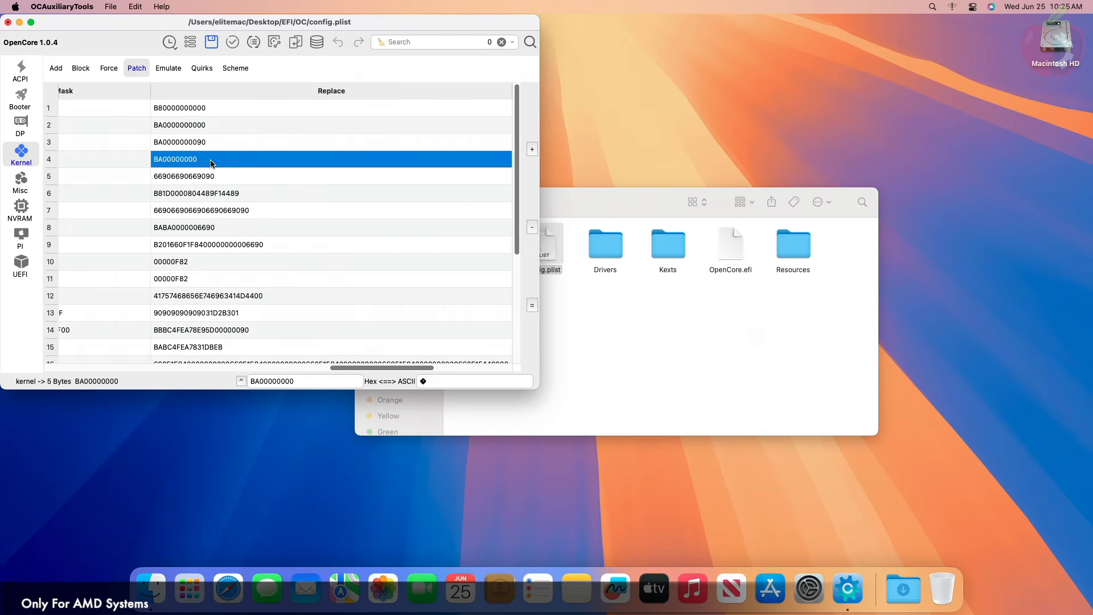
# - Examine the Algrey / Zormeister Fix PAT 15.0+ patch and the CaseySJ AM5 PCI bus enumeration patch
pyautogui.scroll(-5, 261, 323)
pyautogui.moveTo(361, 368); pyautogui.dragTo(167, 376)
pyautogui.click(214, 339)
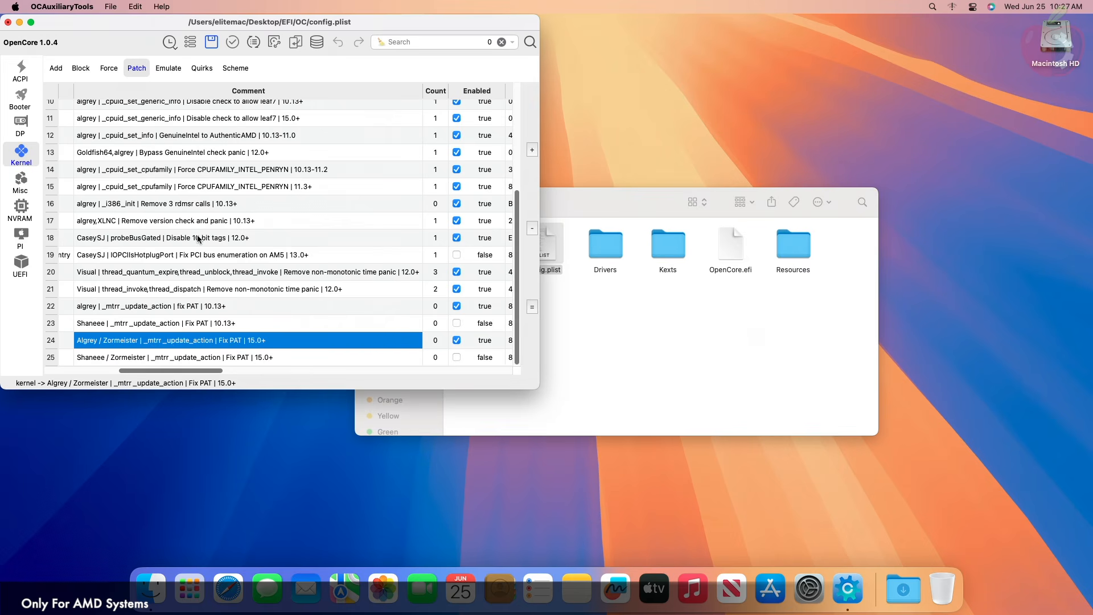
pyautogui.click(293, 256)
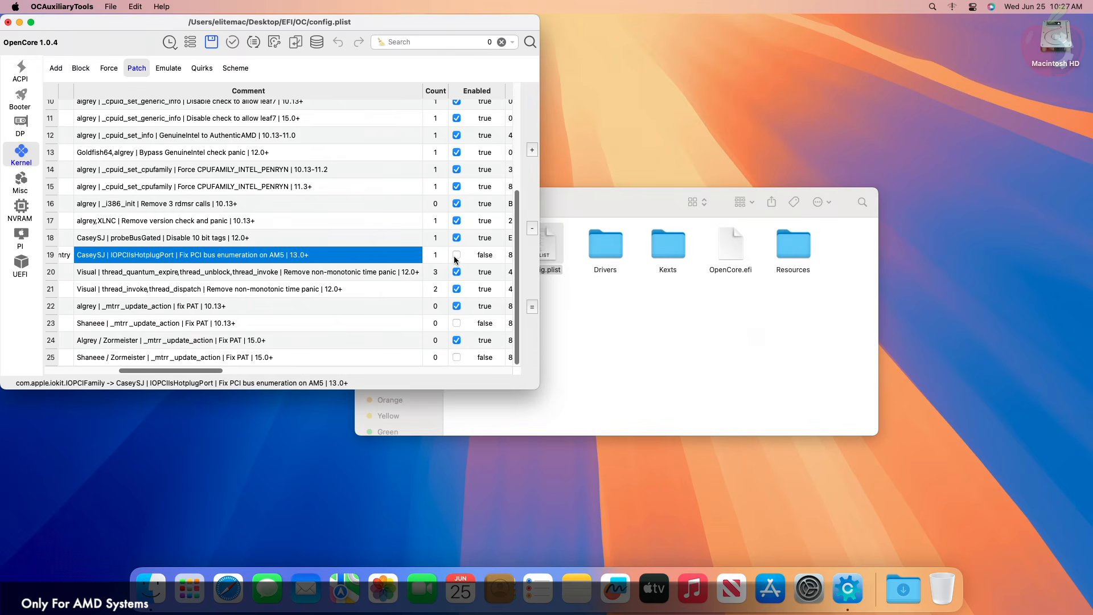
# - Remove all the kernel patches from the Patch table
pyautogui.press('super+a')
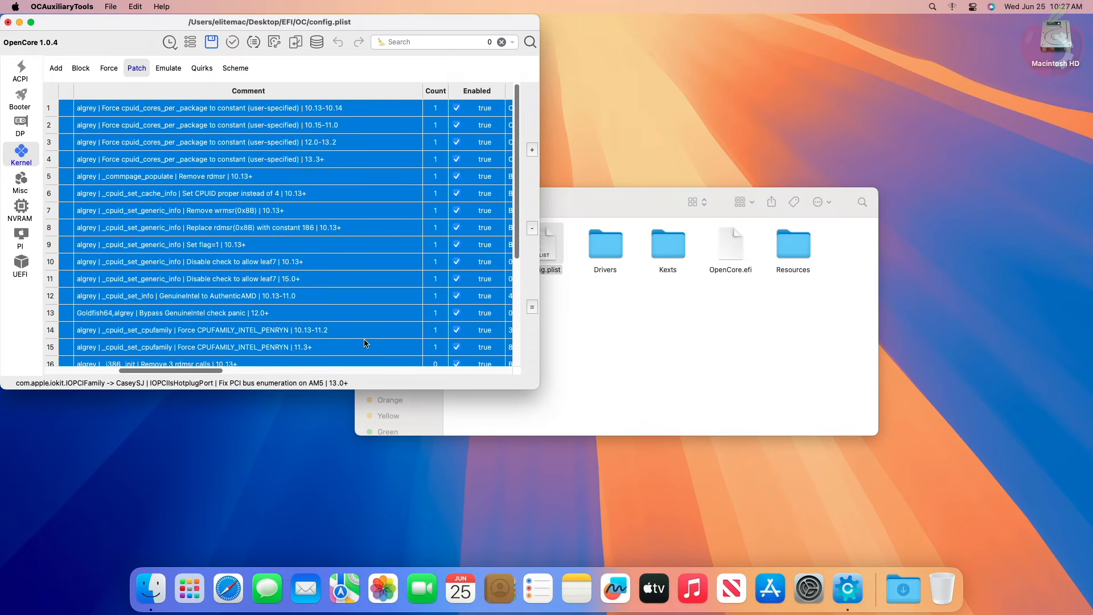
pyautogui.click(532, 229)
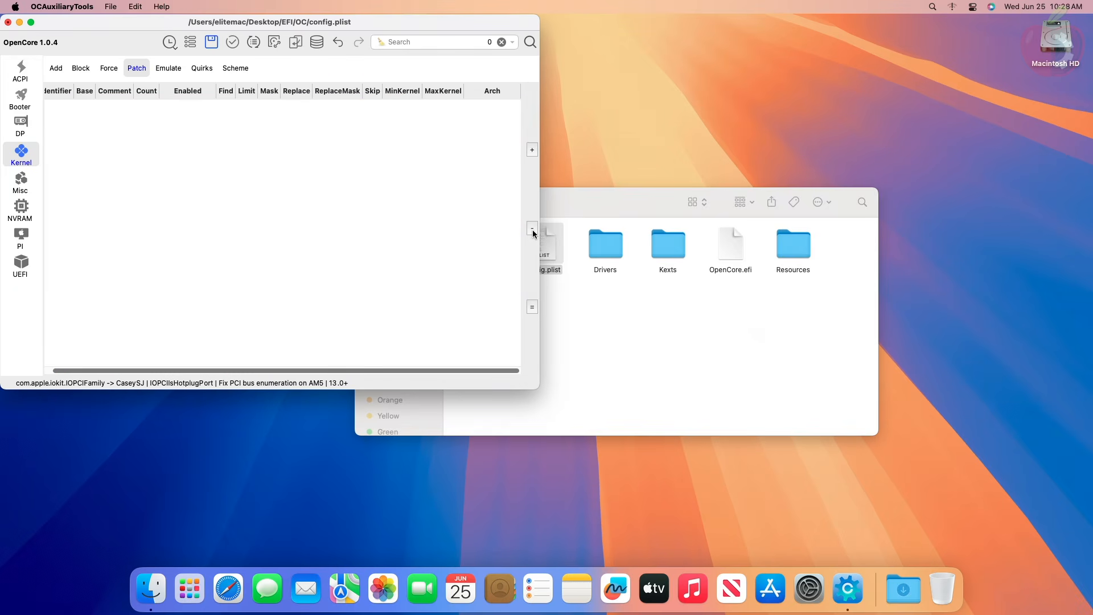
# - Set SecureBootModel to Disabled in the Security settings of the Misc section
pyautogui.click(21, 182)
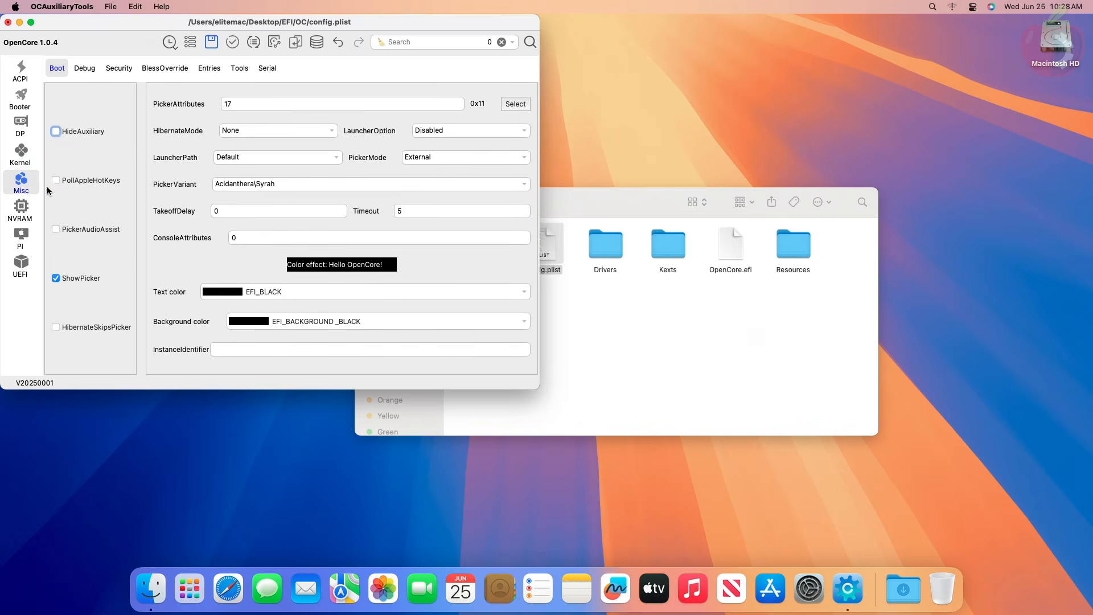
pyautogui.click(117, 71)
pyautogui.click(261, 144)
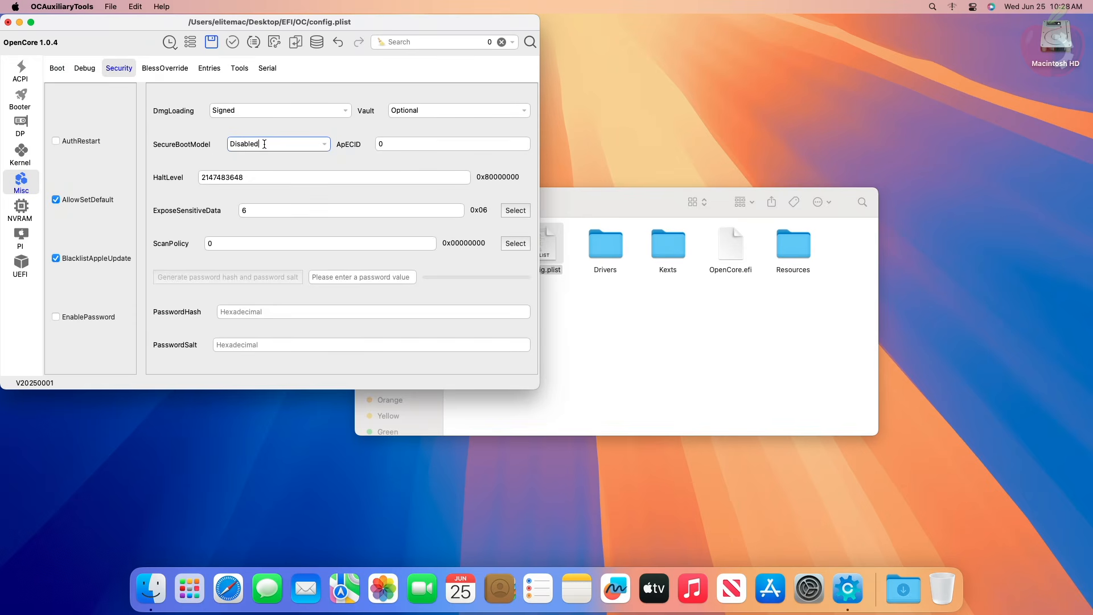
pyautogui.click(324, 145)
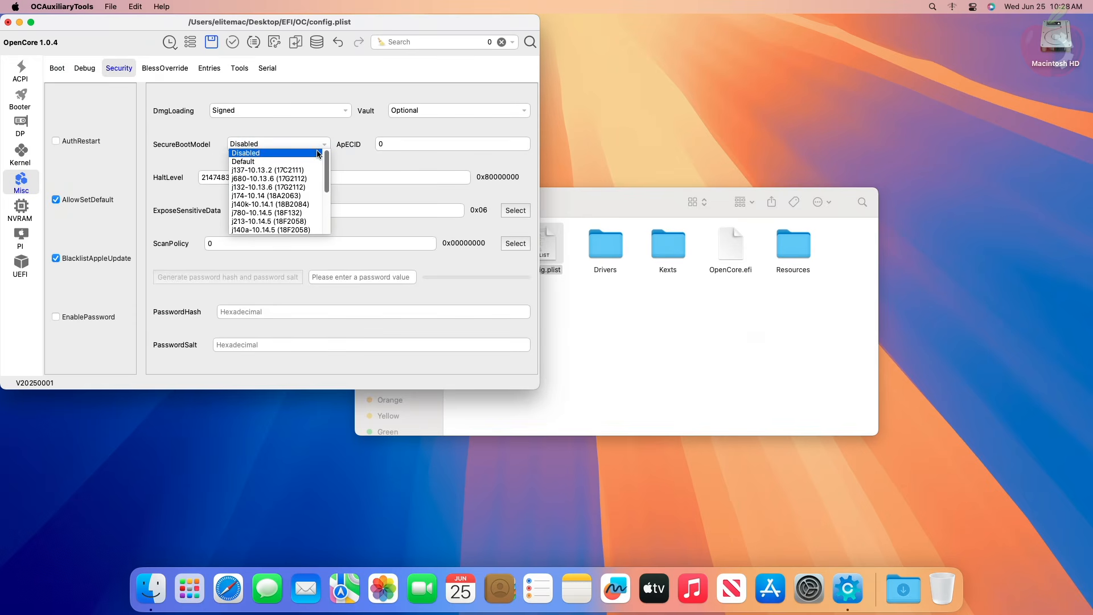
pyautogui.click(317, 154)
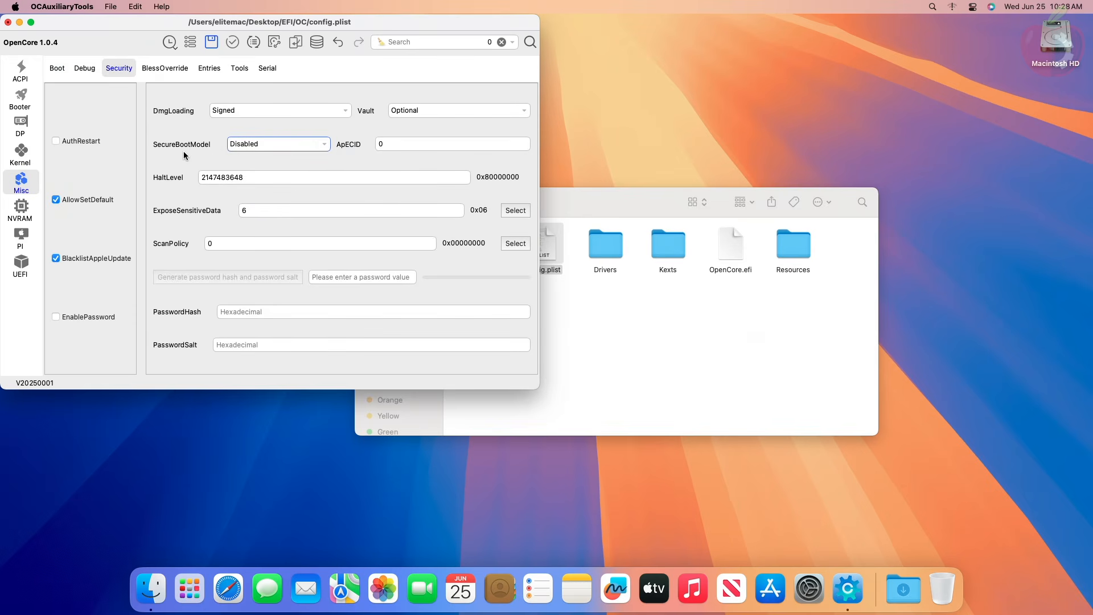
# - Choose iMac20,1 as the SystemProductName in the generic platform information
pyautogui.click(28, 236)
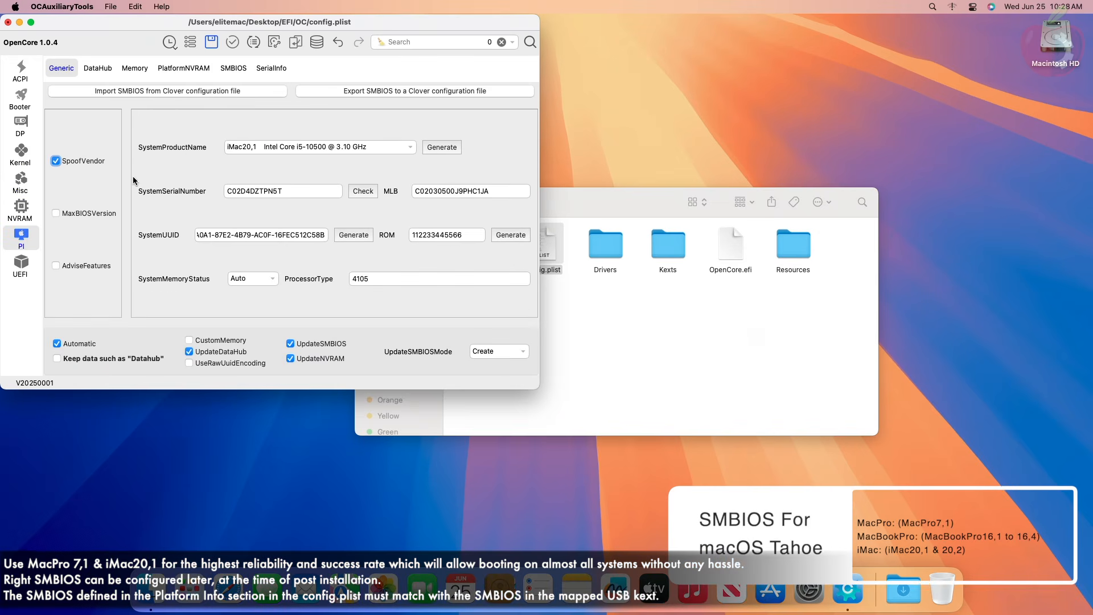
pyautogui.click(410, 148)
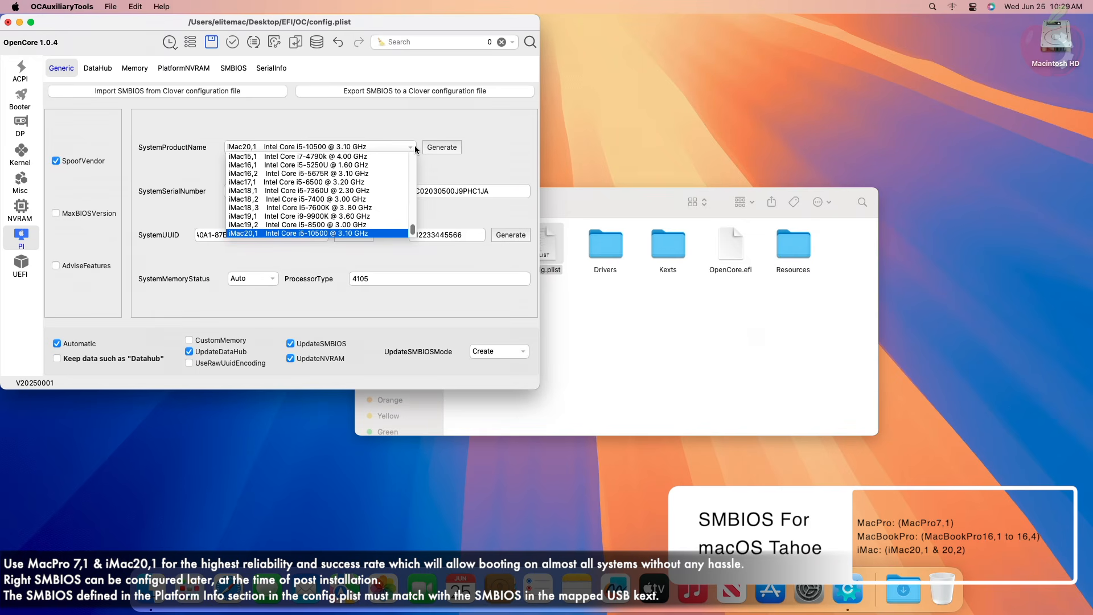
pyautogui.scroll(-1, 385, 226)
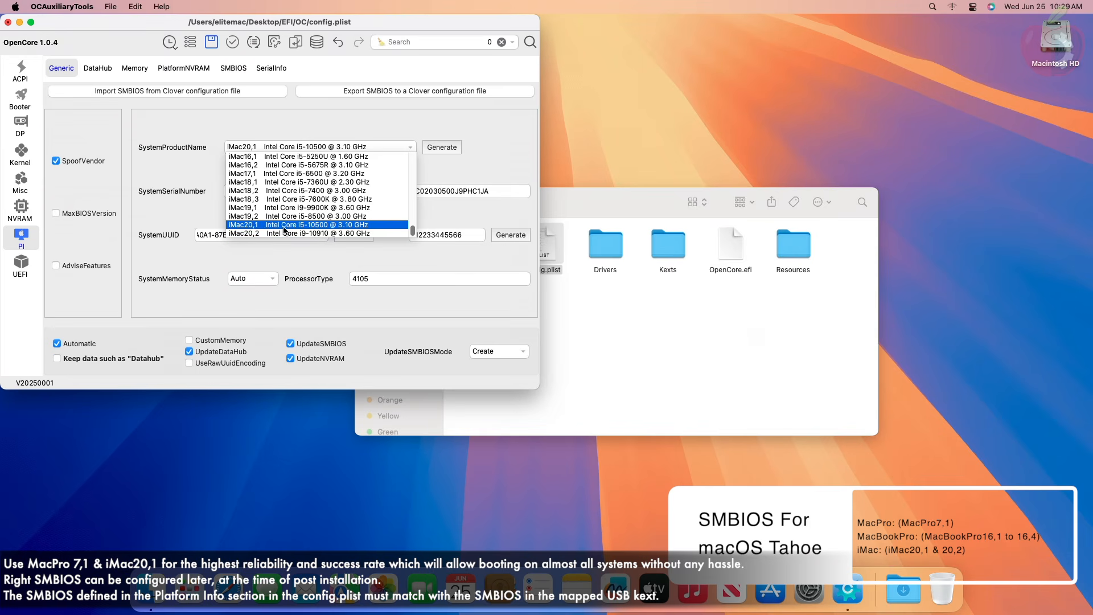
pyautogui.click(380, 223)
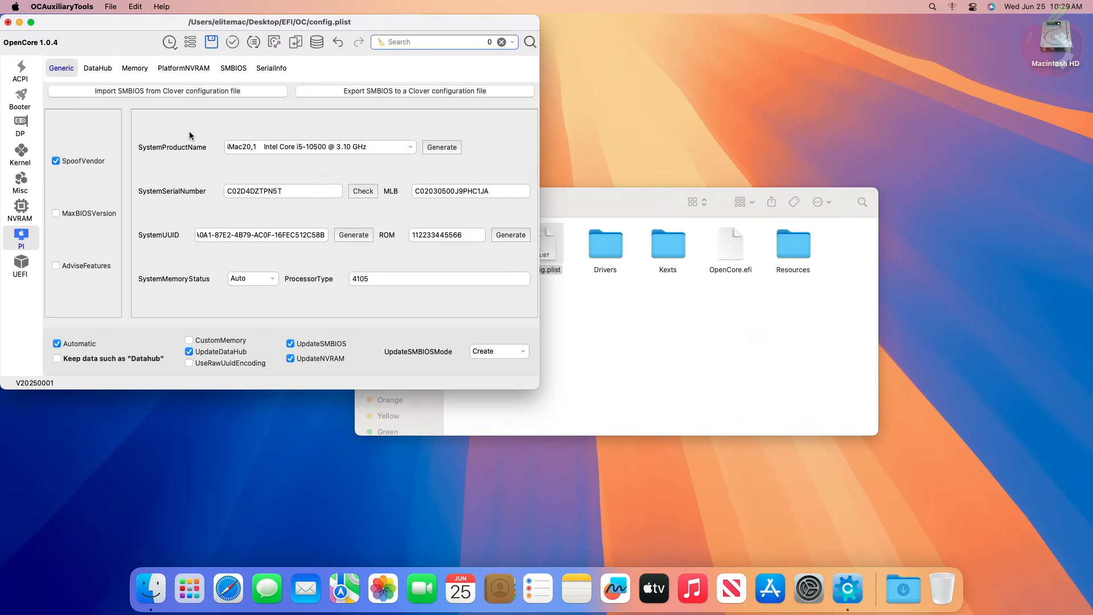
# - Validate config.plist with OC Validate, and close the editor with the changes saved
pyautogui.click(233, 45)
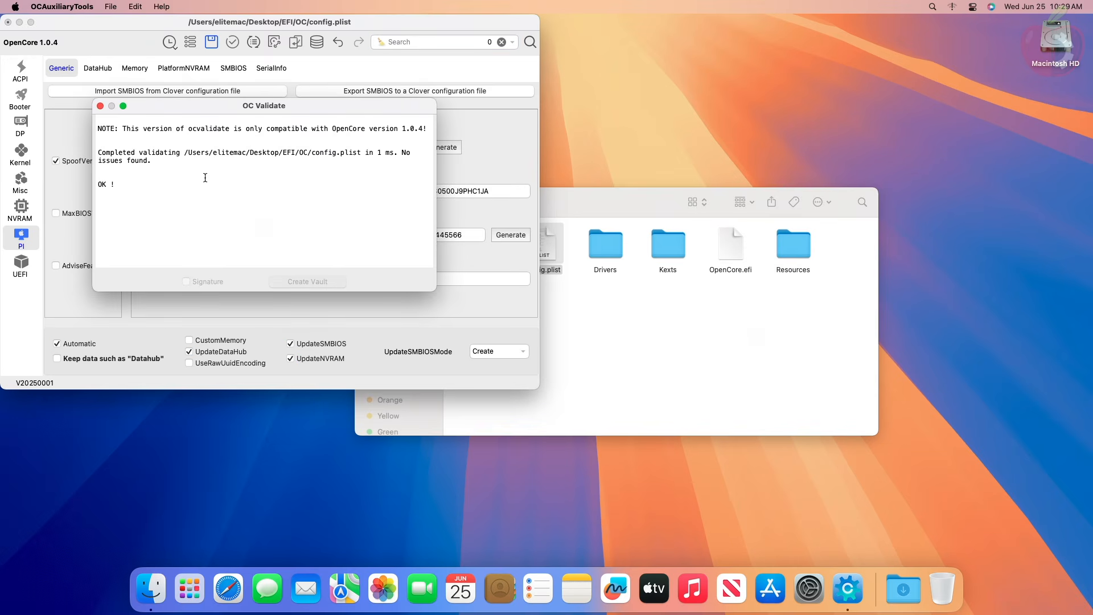
pyautogui.click(100, 106)
pyautogui.click(7, 22)
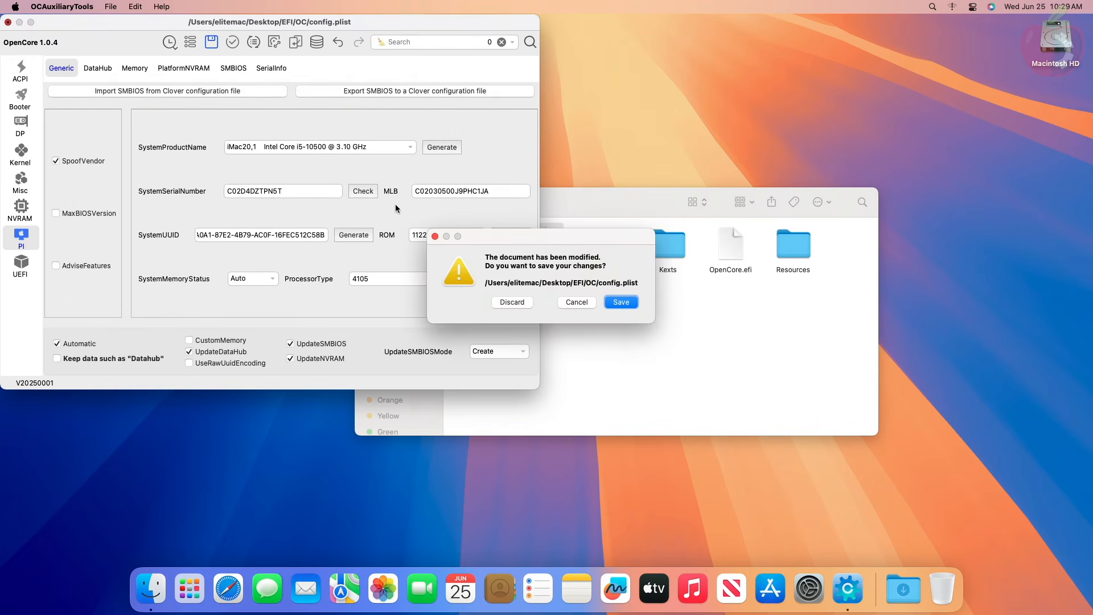
pyautogui.click(619, 302)
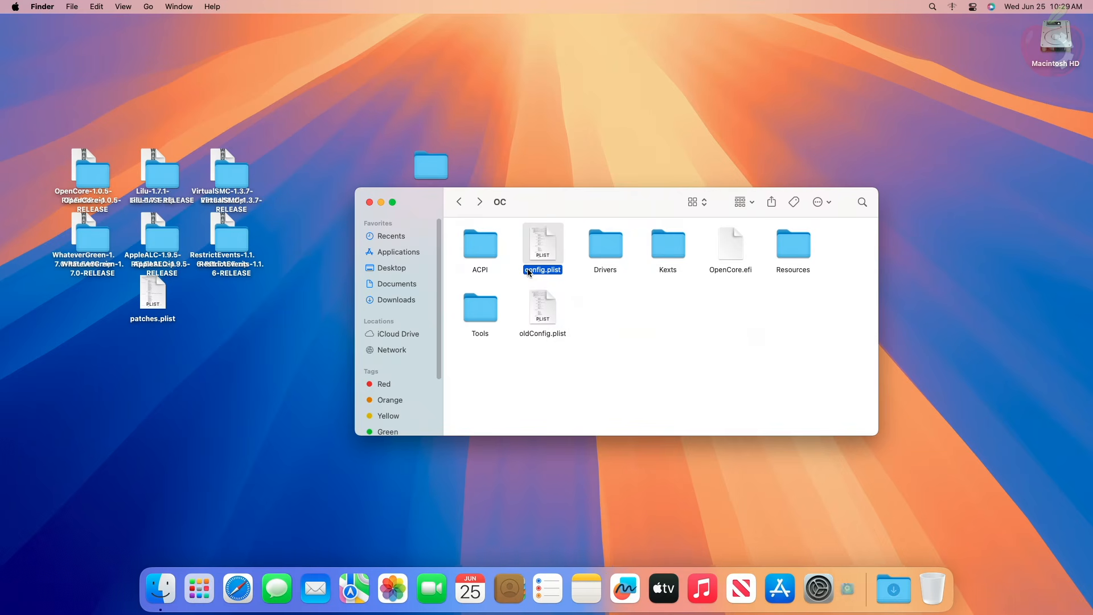
# - Move oldConfig.plist from the OC folder to the Trash, close the folder window, and empty the Trash
pyautogui.click(542, 310)
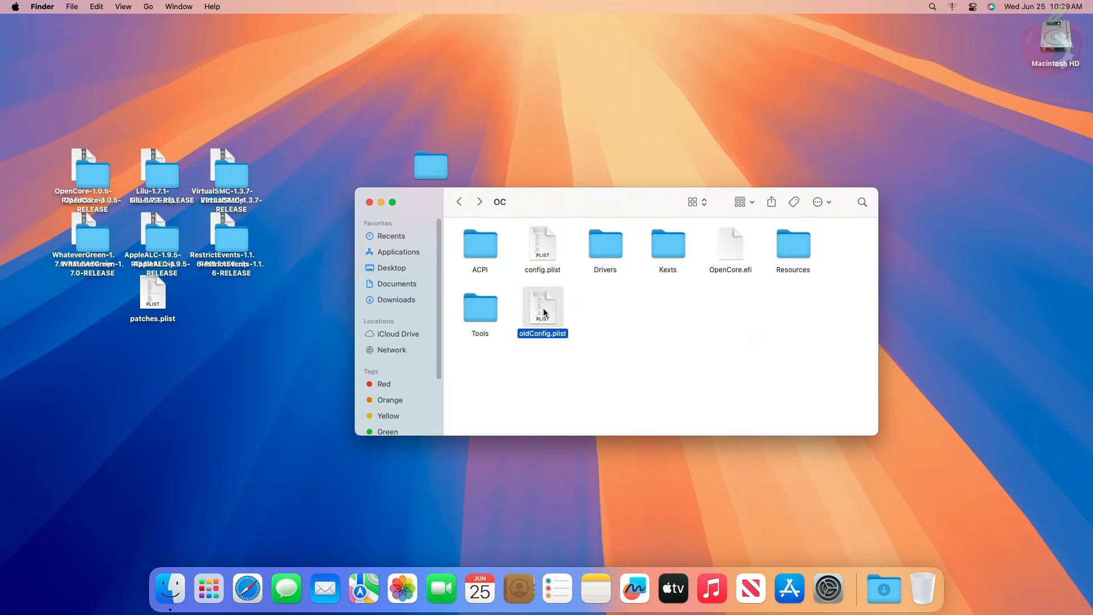
pyautogui.rightClick(543, 307)
pyautogui.click(575, 346)
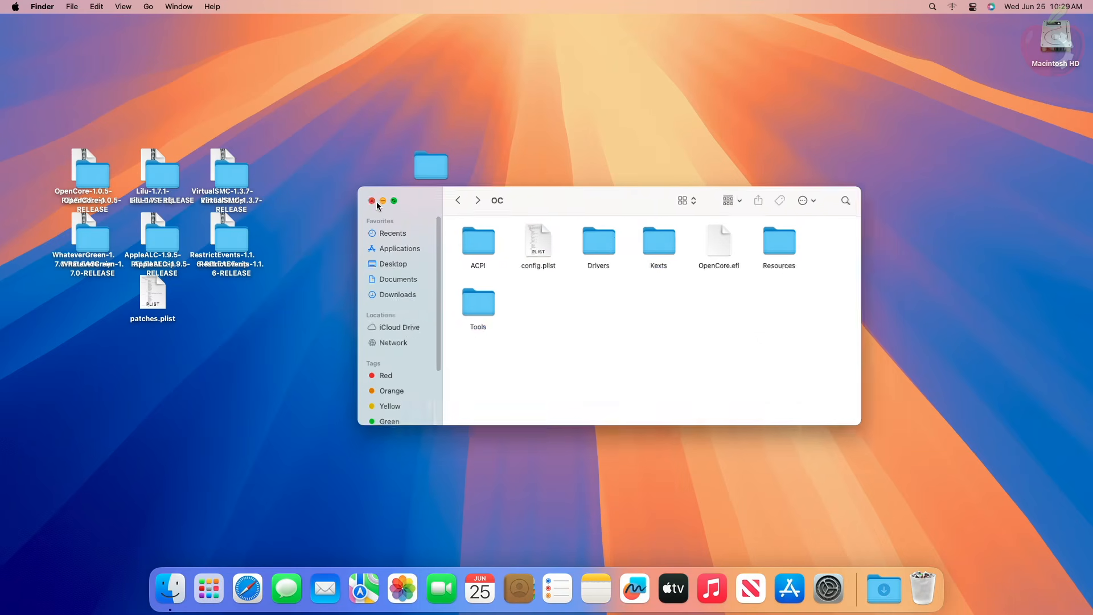
pyautogui.click(369, 202)
pyautogui.rightClick(927, 589)
pyautogui.click(936, 546)
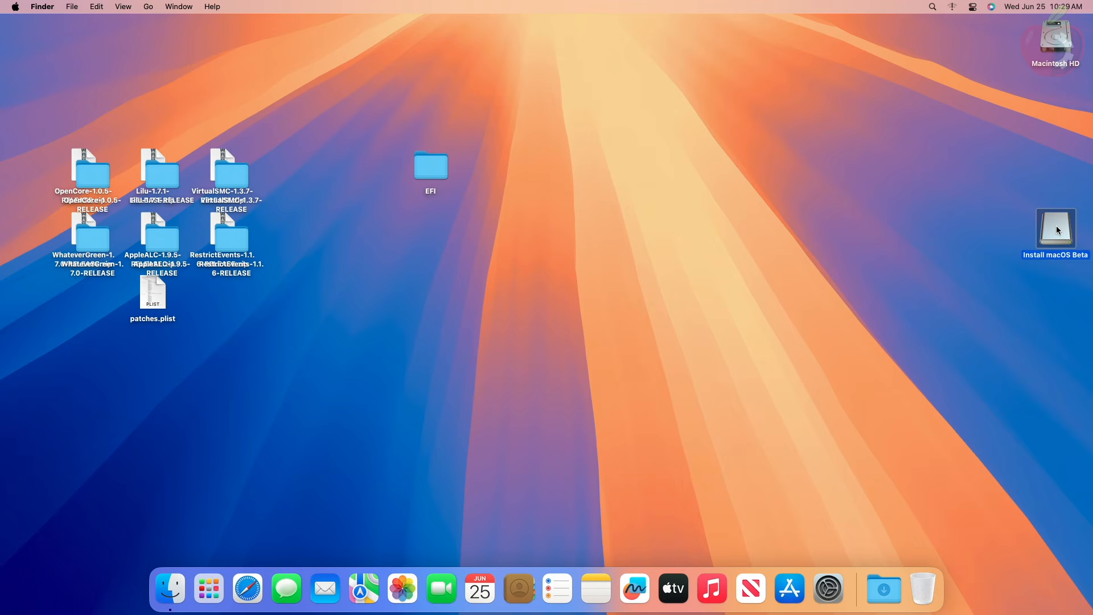
# - Mount the USB SanDisk 3.2Gen1 Media EFI partition with Hackintool, entering the account password to authorize it, and close Hackintool
pyautogui.doubleClick(1057, 228)
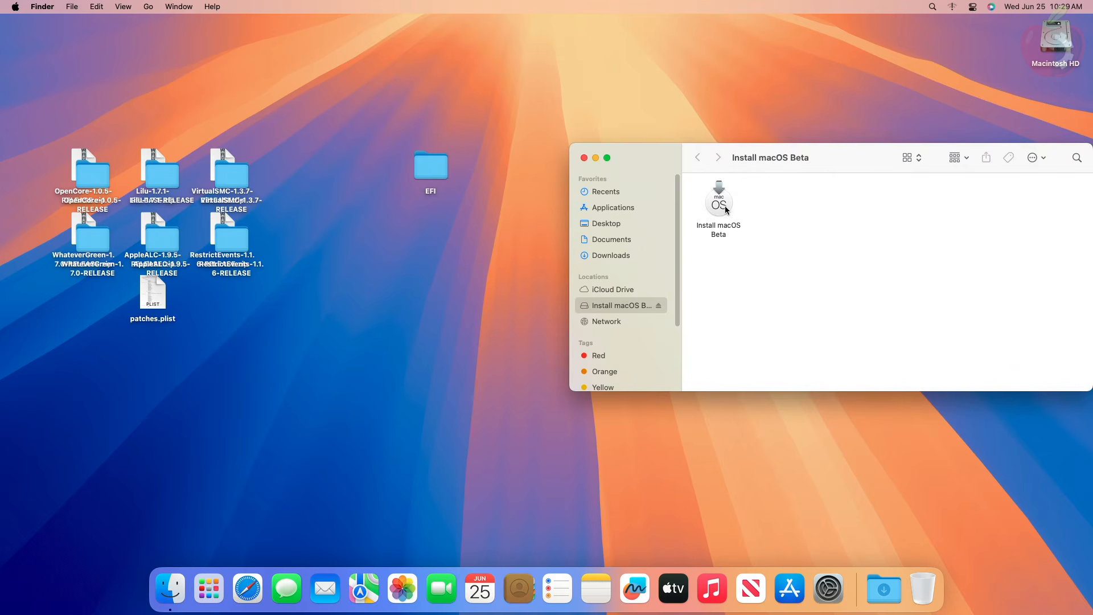
pyautogui.click(584, 158)
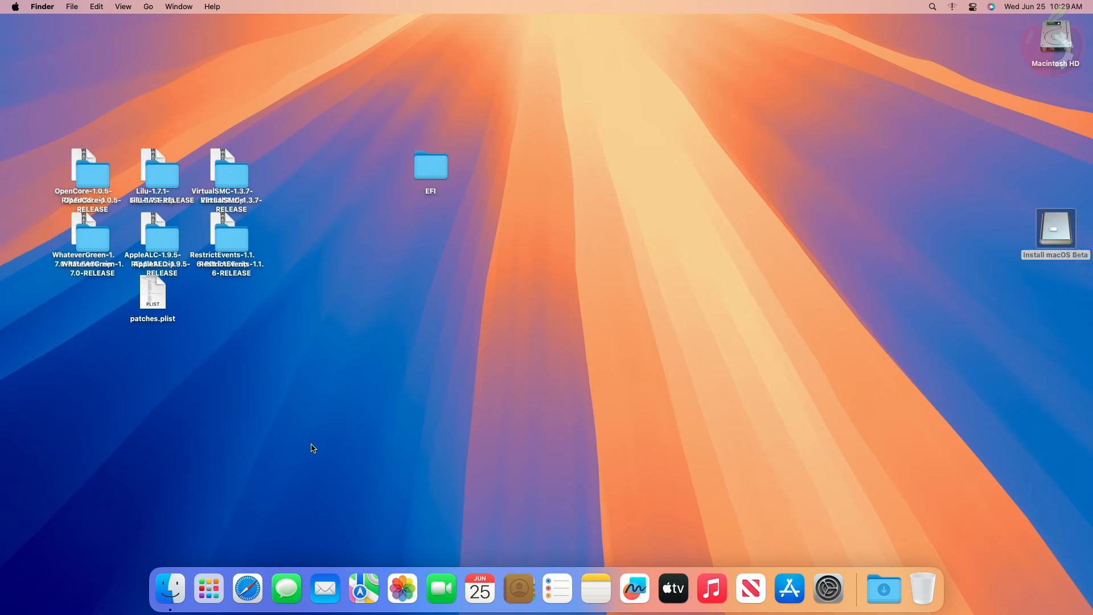
pyautogui.click(209, 589)
pyautogui.click(790, 476)
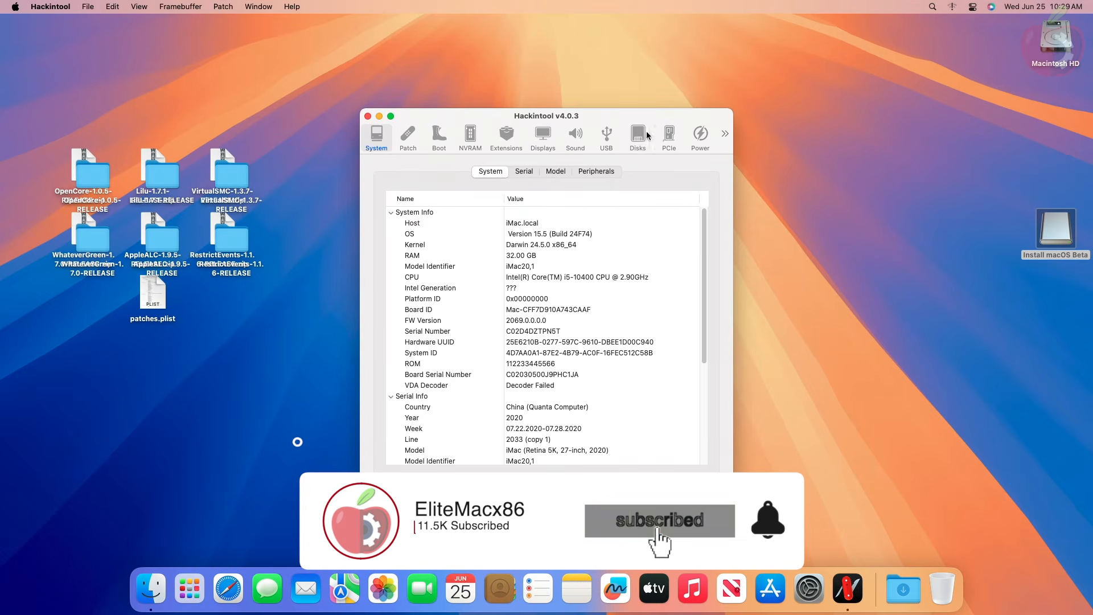
pyautogui.click(637, 135)
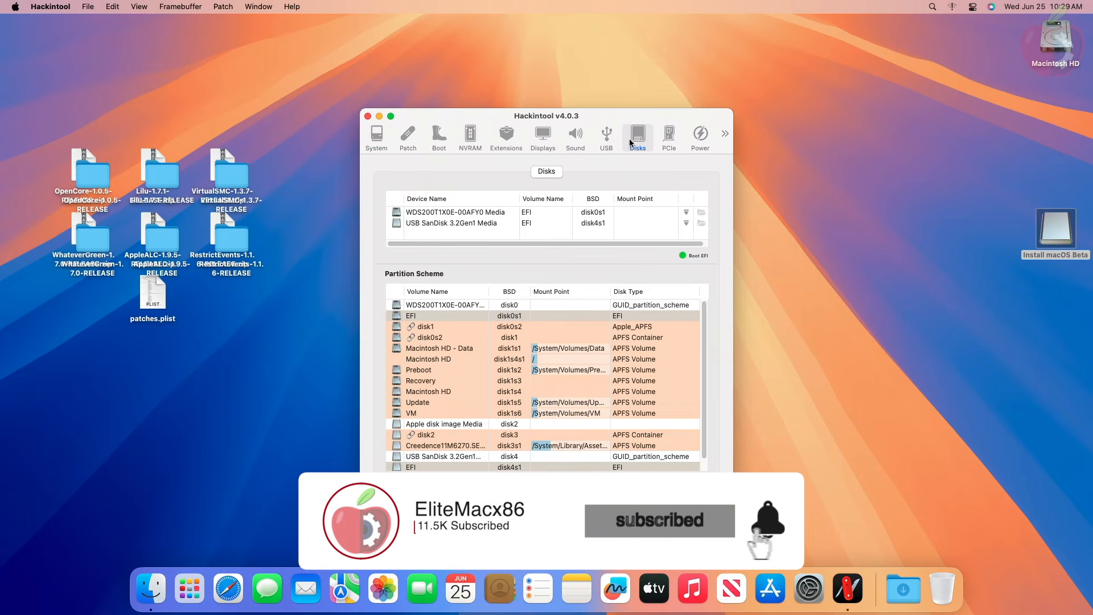
pyautogui.click(687, 223)
pyautogui.write('••••')
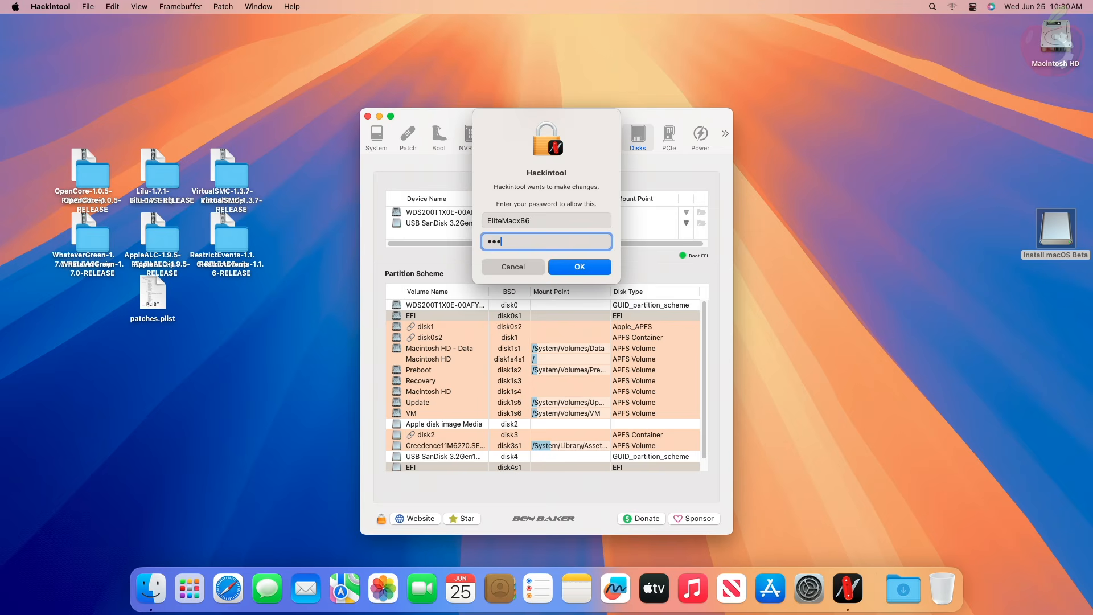
pyautogui.press('Return')
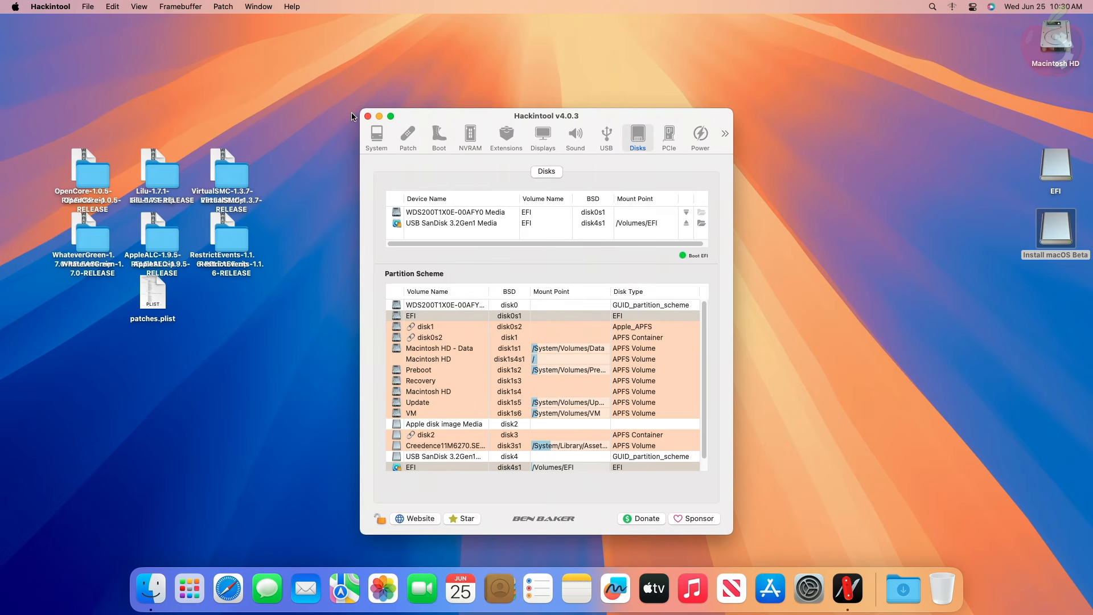
pyautogui.click(367, 116)
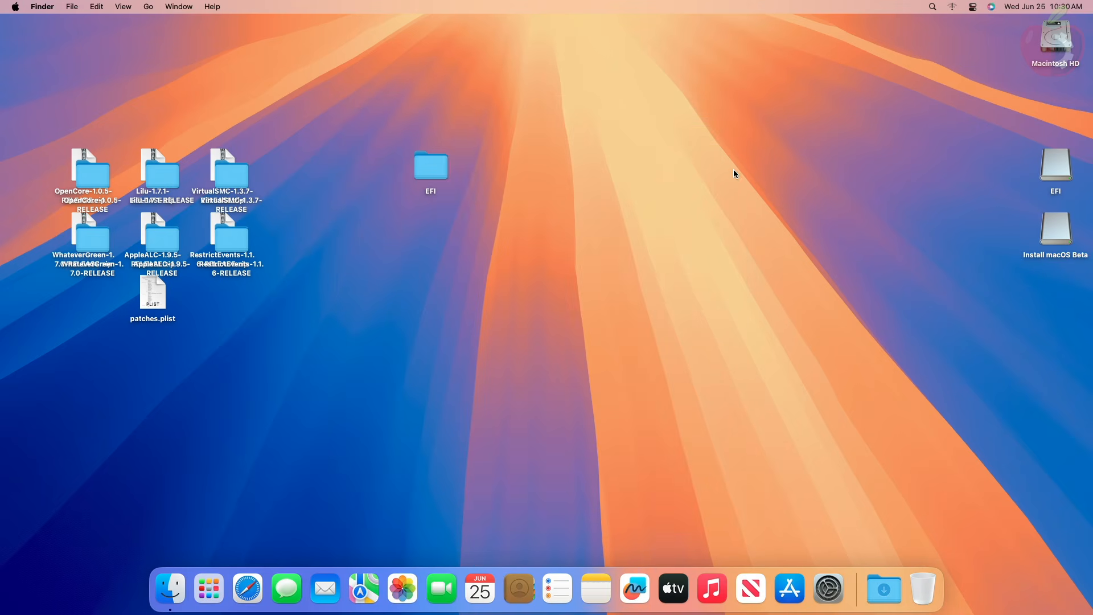
# - Copy the EFI folder from the desktop to the mounted EFI partition, and check the partition's contents
pyautogui.moveTo(430, 163); pyautogui.dragTo(1054, 166)
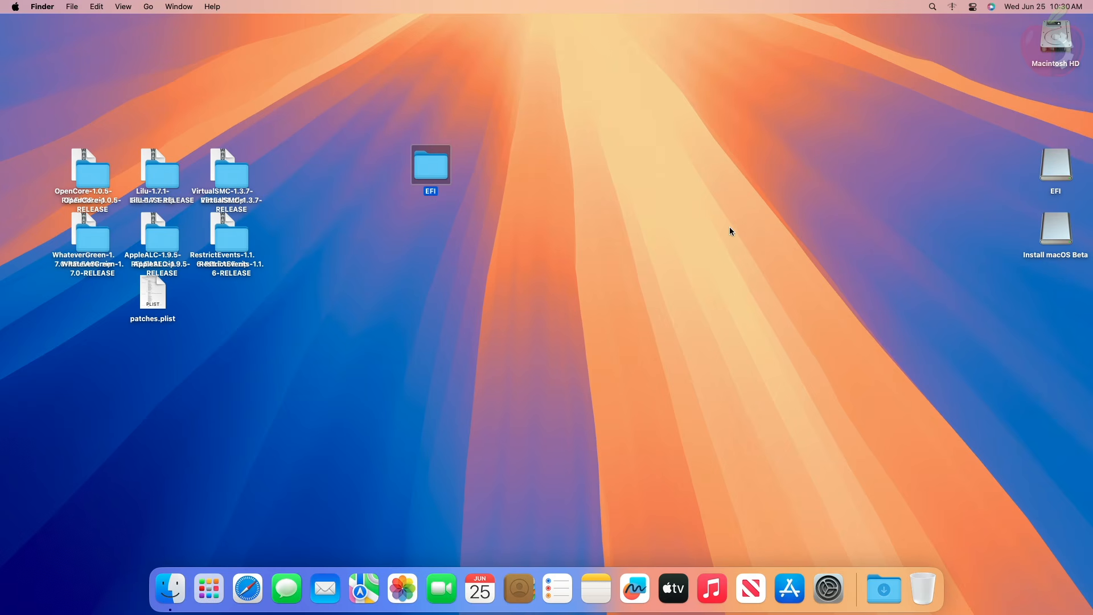
pyautogui.doubleClick(1051, 164)
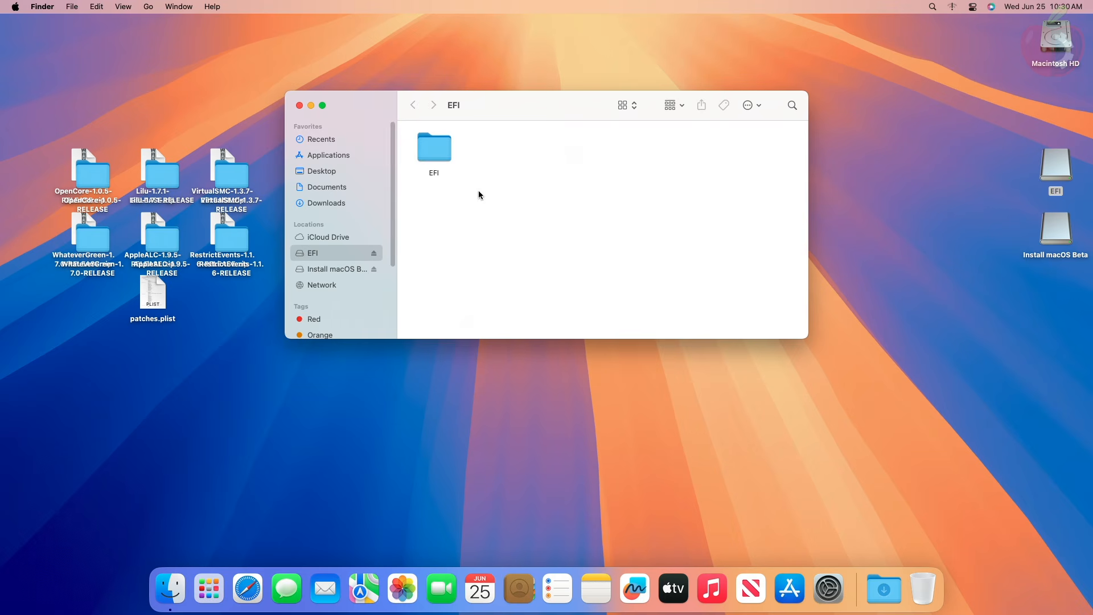
pyautogui.click(300, 106)
# - Clean up the desktop icons, and eject the EFI and Install macOS Beta volumes
pyautogui.rightClick(704, 192)
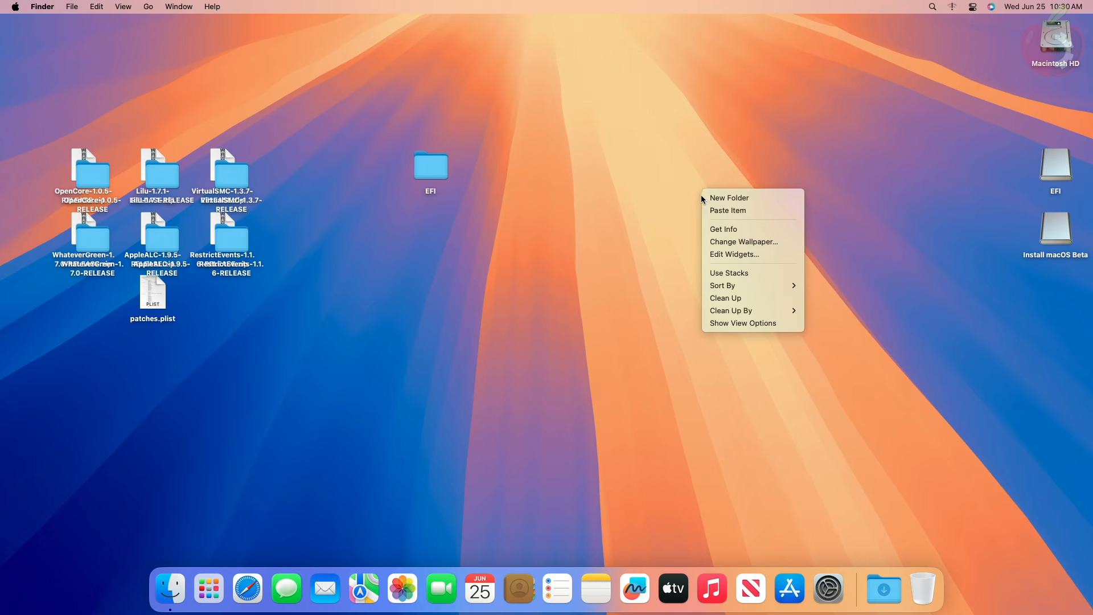
pyautogui.click(729, 298)
pyautogui.moveTo(1089, 289); pyautogui.dragTo(1025, 190)
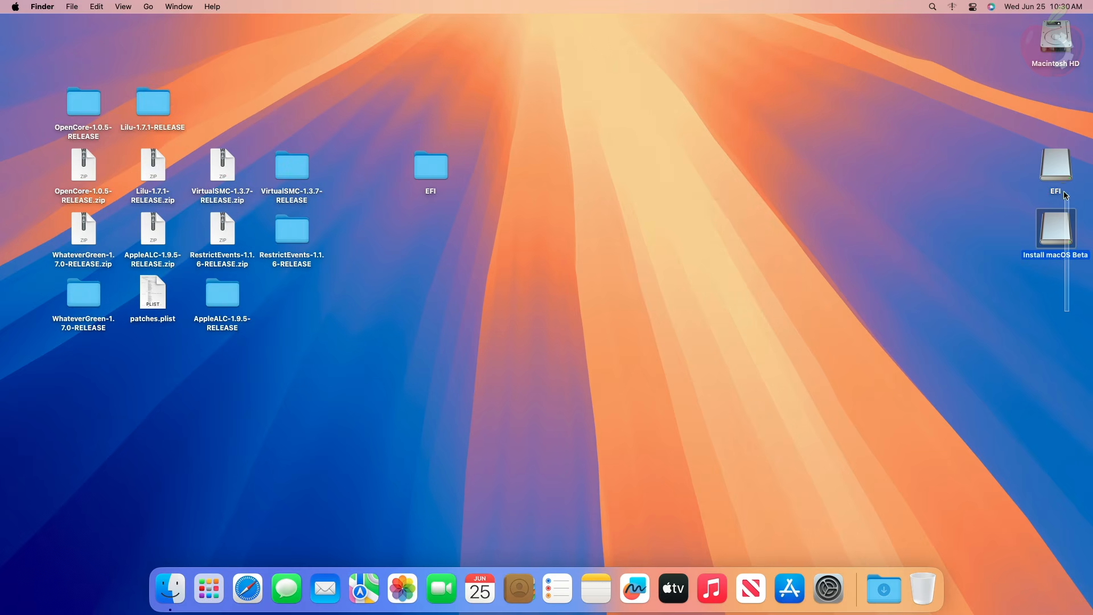
pyautogui.rightClick(1059, 165)
pyautogui.click(999, 197)
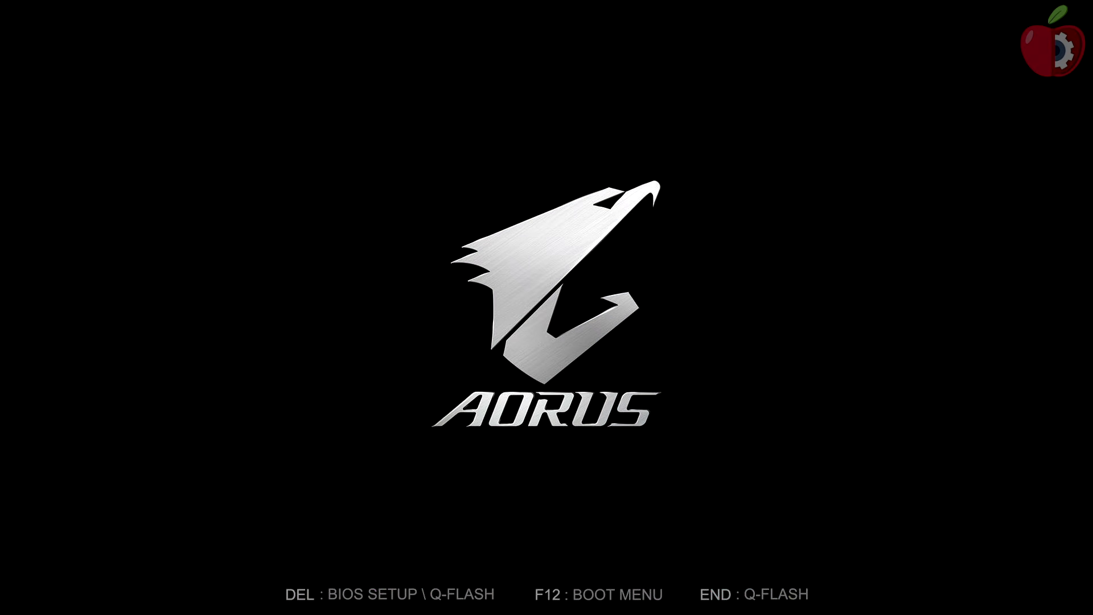
# - Reset NVRAM from the USB drive's OpenCore boot menu, and boot Install macOS Beta (external) after the restart
pyautogui.press('F12')
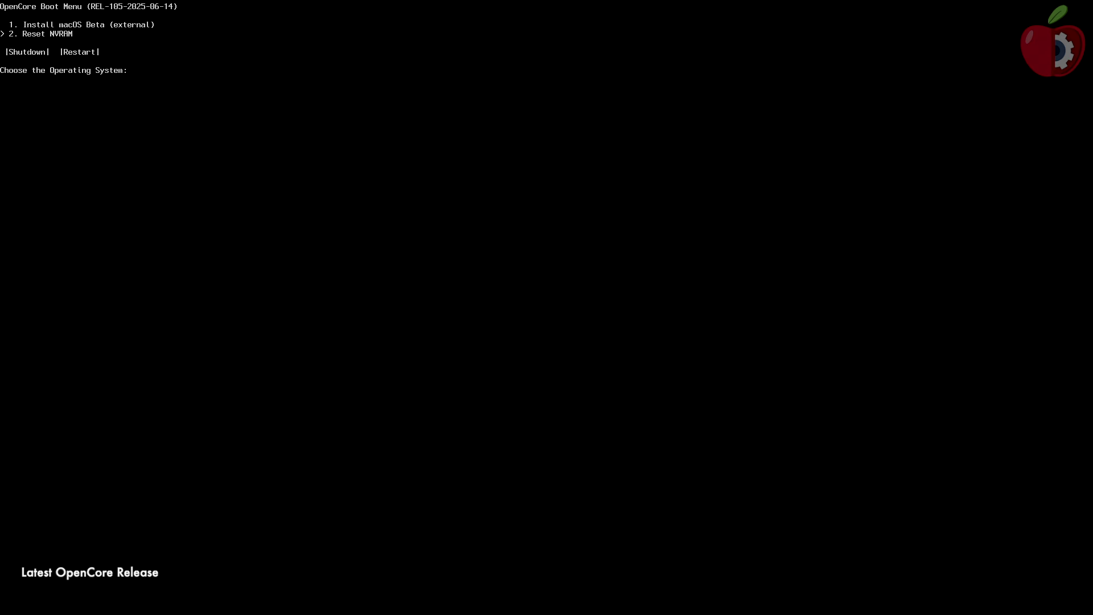
pyautogui.press('Return')
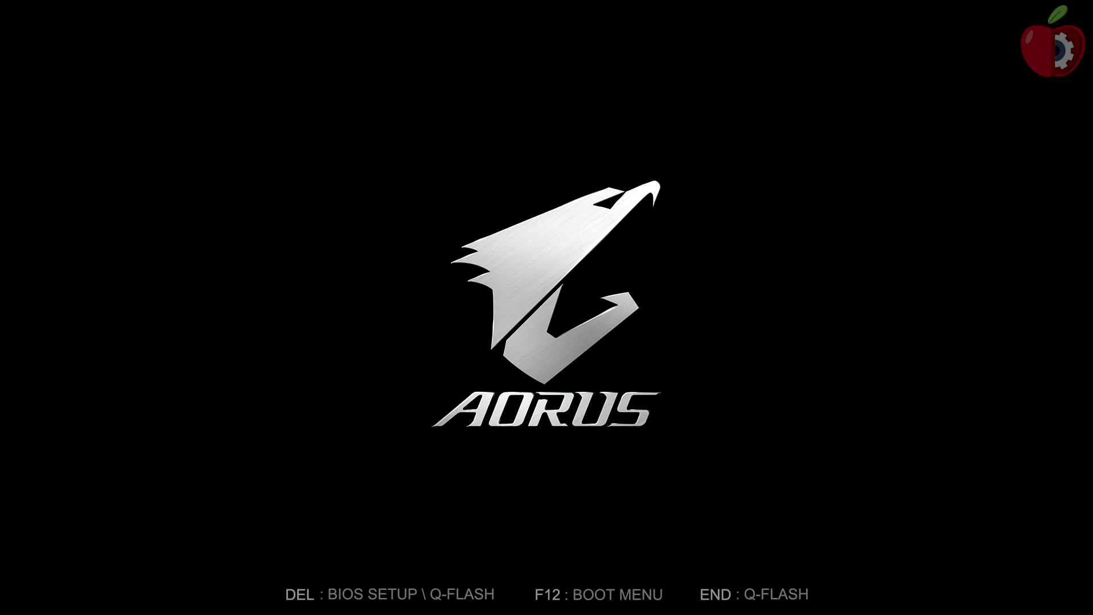
pyautogui.press('F12')
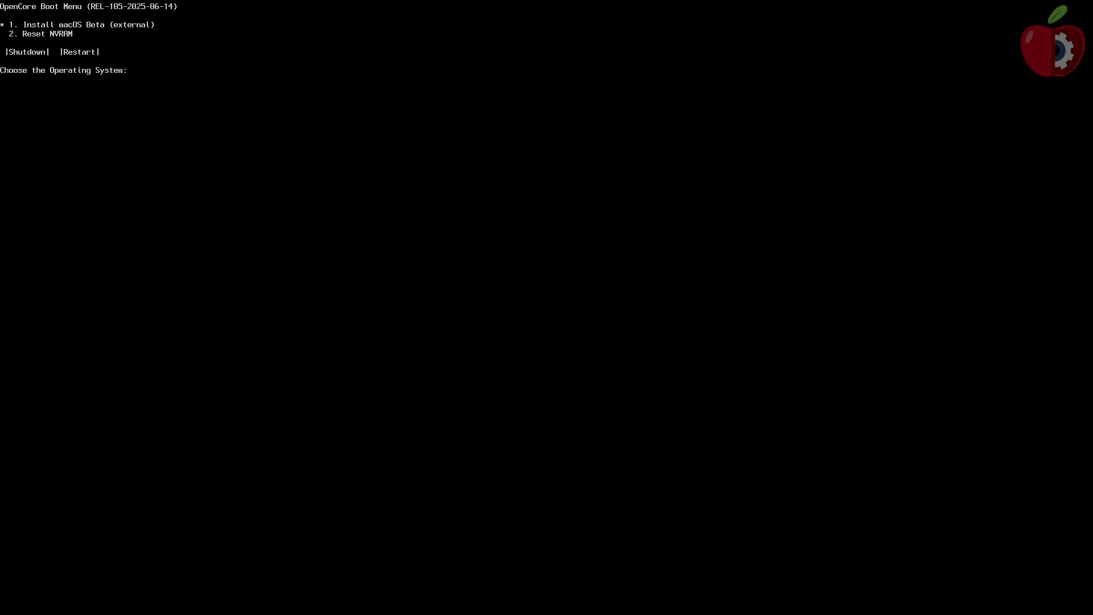
pyautogui.press('Return')
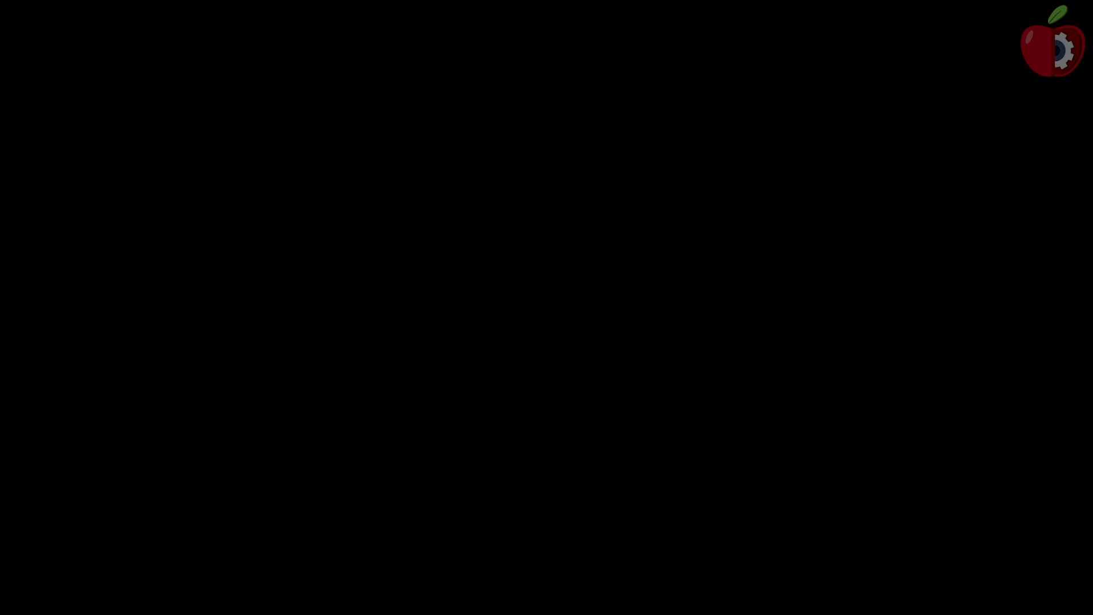
# - Continue to the macOS recovery utilities and open Disk Utility
pyautogui.click(755, 461)
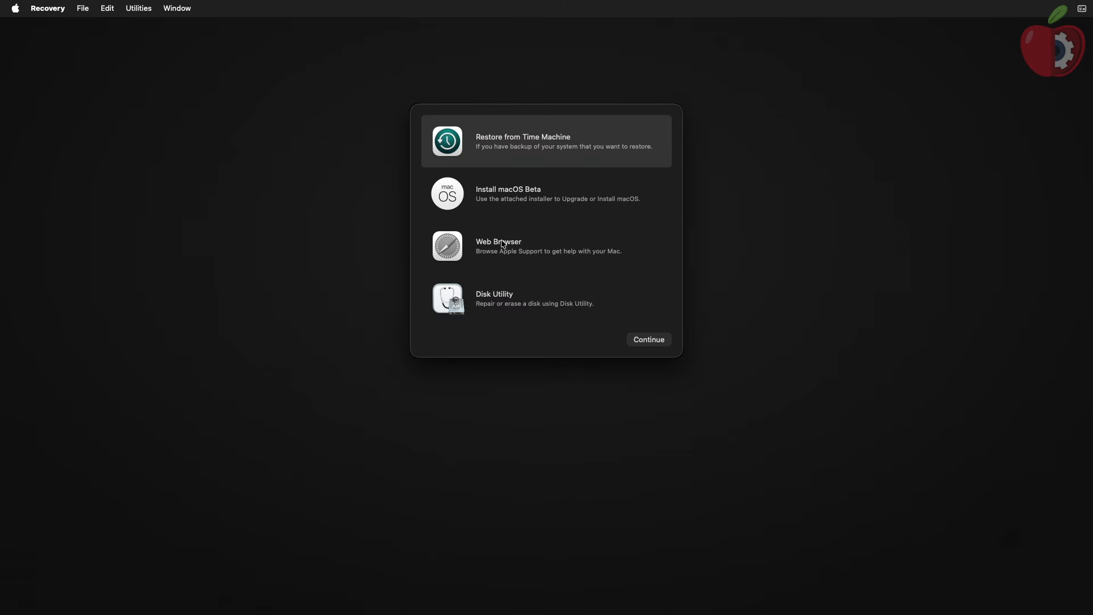
pyautogui.click(539, 299)
pyautogui.click(648, 340)
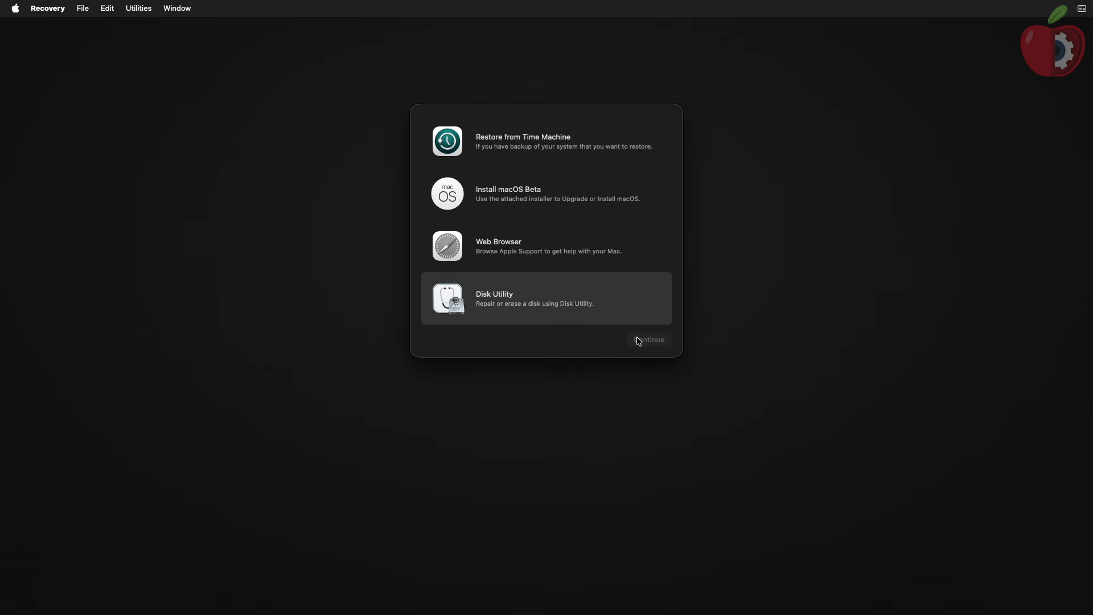